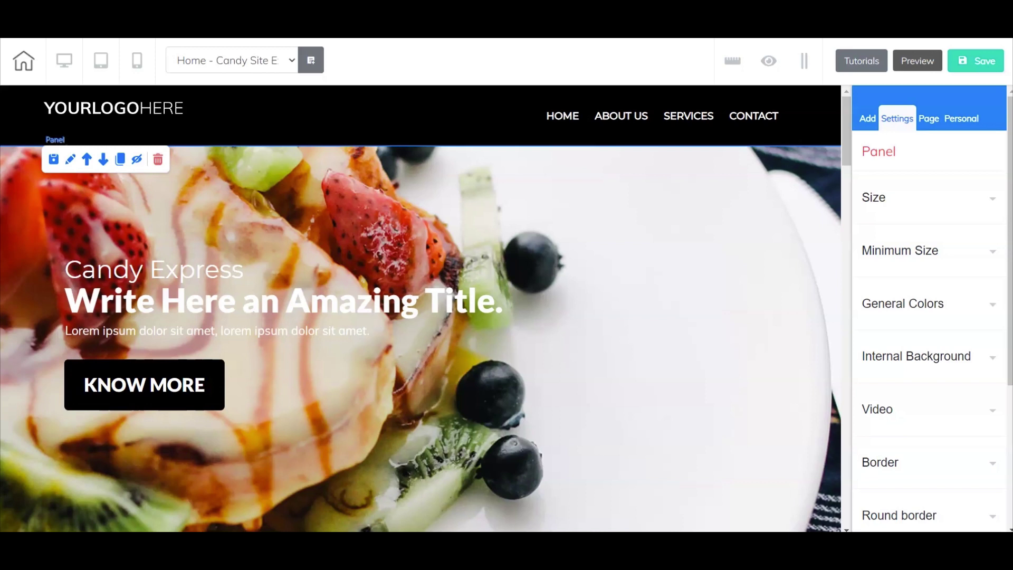
- Make the black header much taller and drag the HOME–CONTACT menu to its centre
click(453, 409)
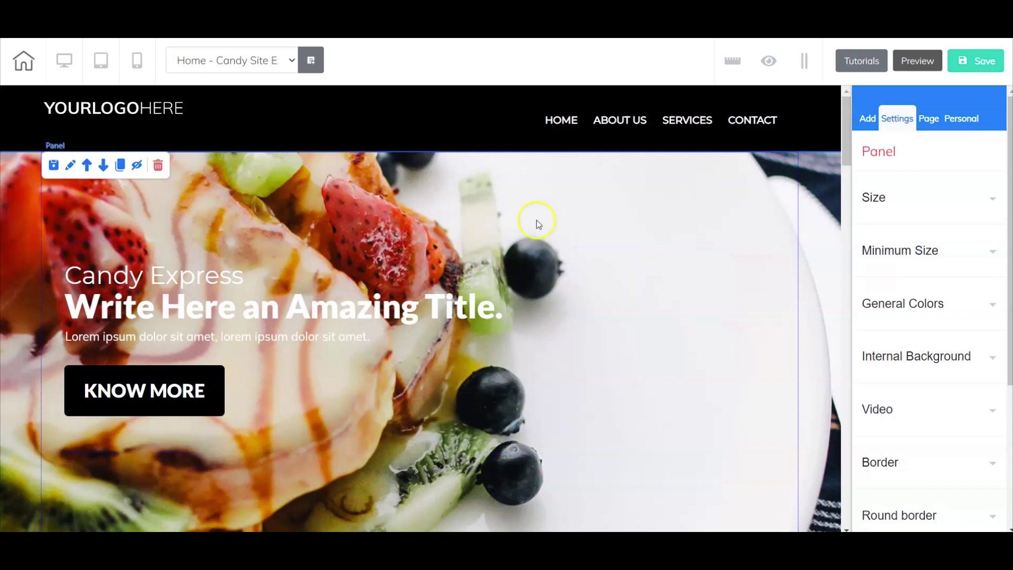
click(481, 150)
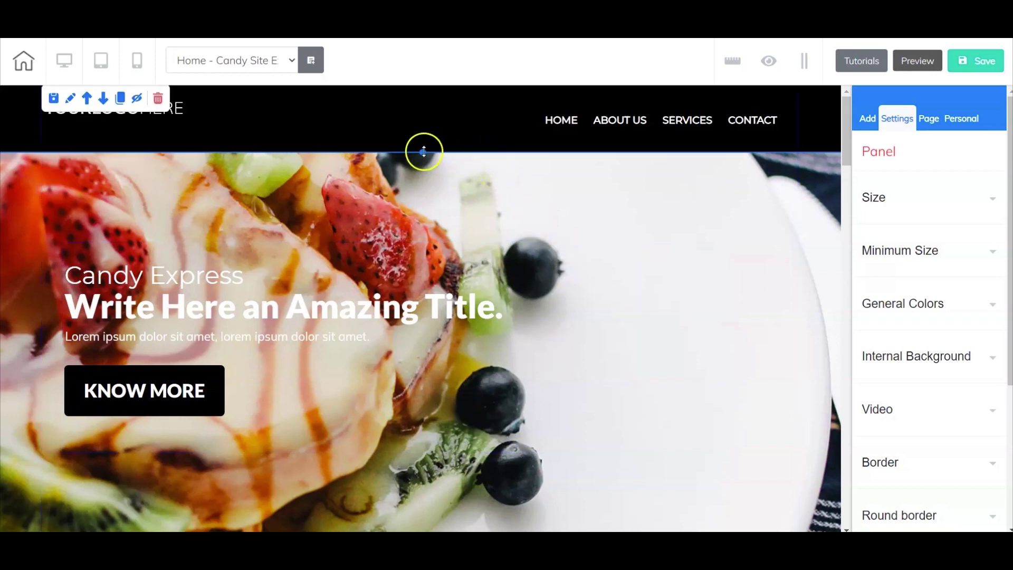
drag(423, 152, 422, 290)
click(626, 232)
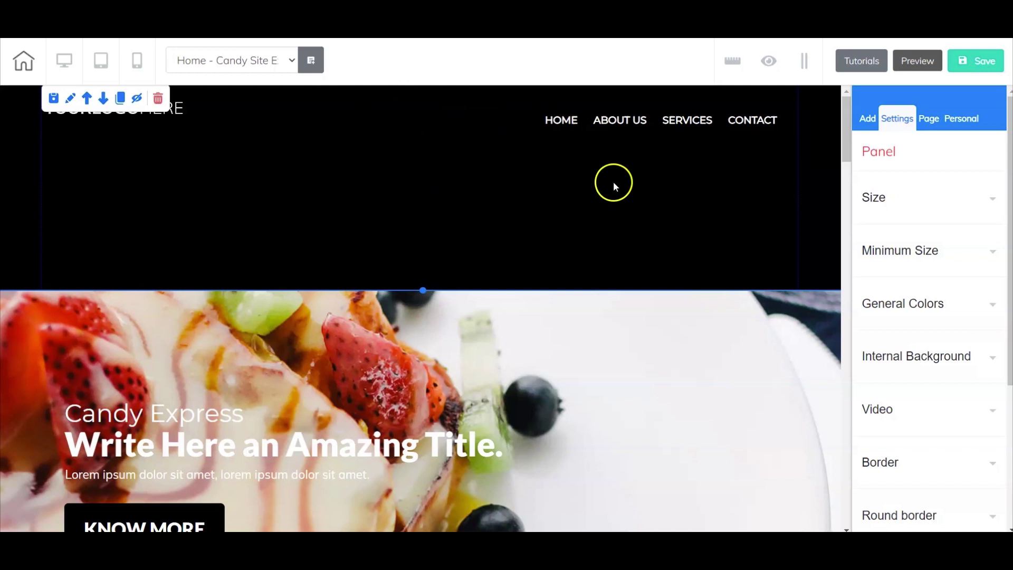
drag(660, 130, 462, 157)
click(489, 174)
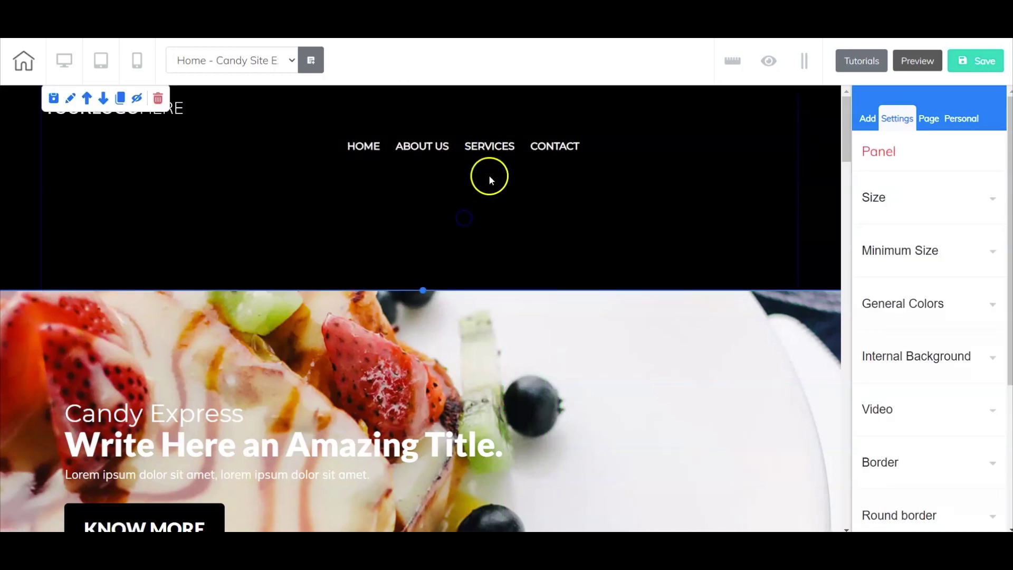
- Save the header menu as a personal element described as 'candy menu'
click(496, 158)
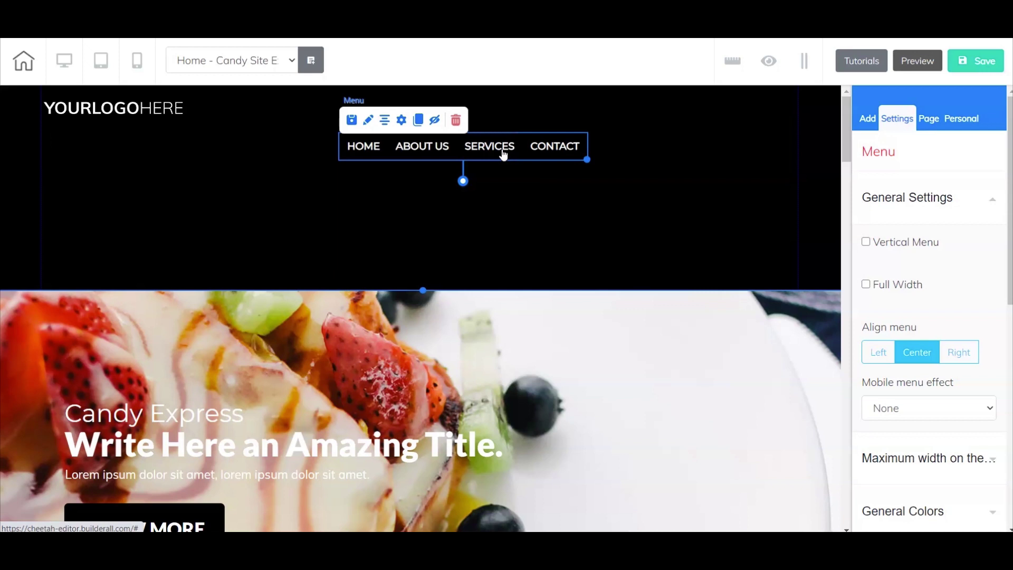
click(350, 123)
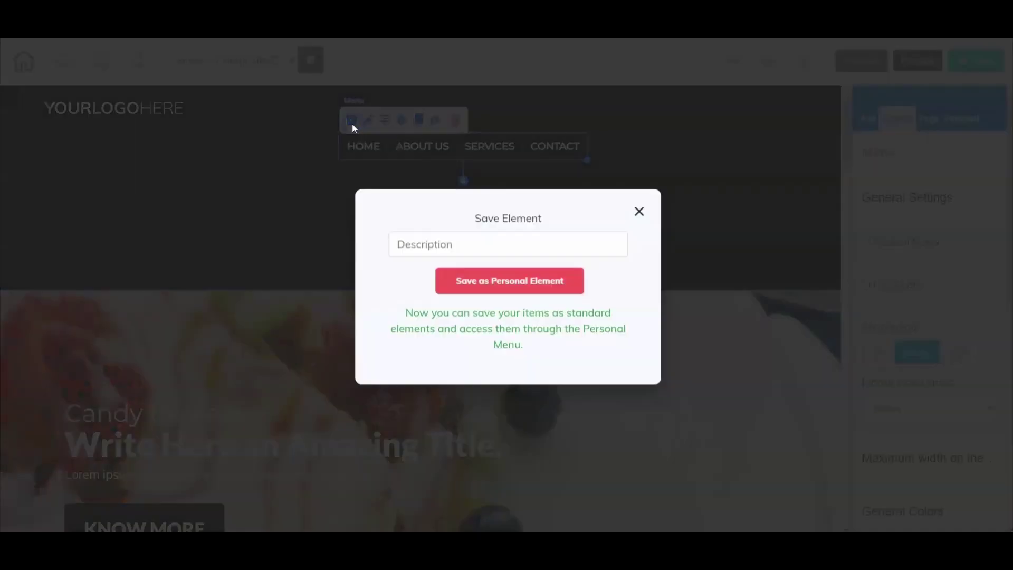
click(477, 238)
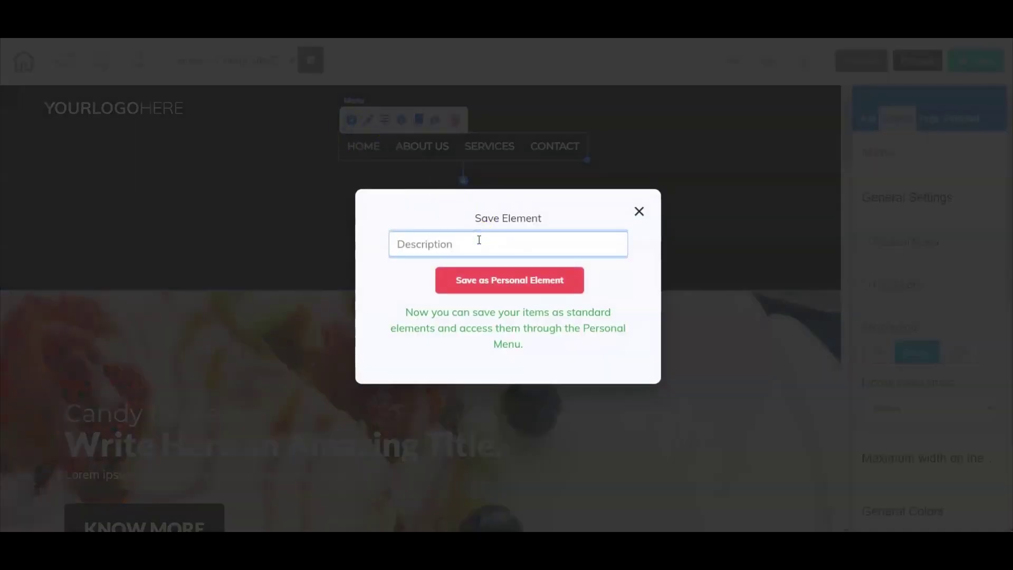
text(candy menu)
click(493, 280)
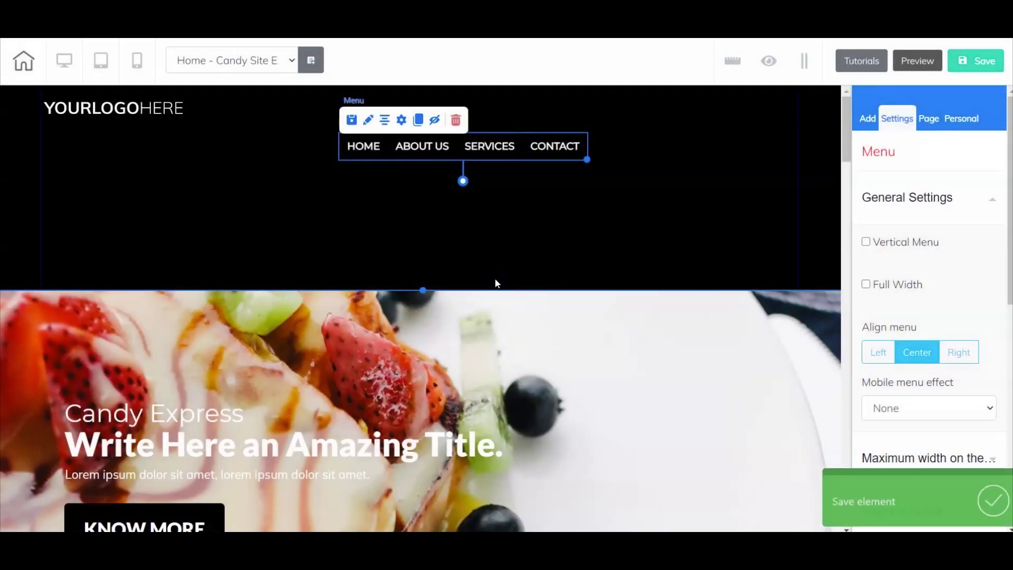
- Set the menu's Align menu option to Right and centre the menu block in the header
click(536, 268)
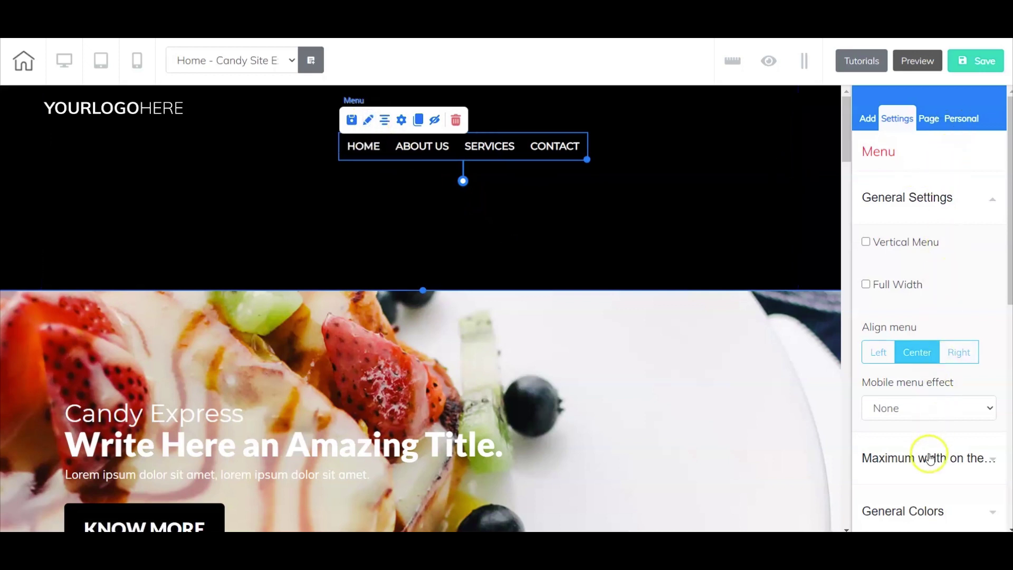
click(754, 214)
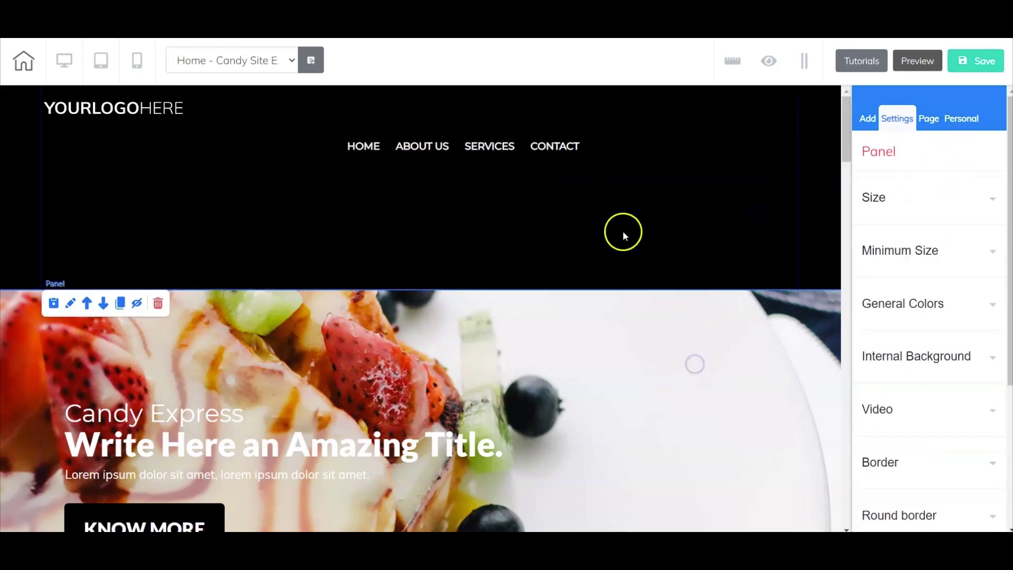
click(553, 147)
click(385, 120)
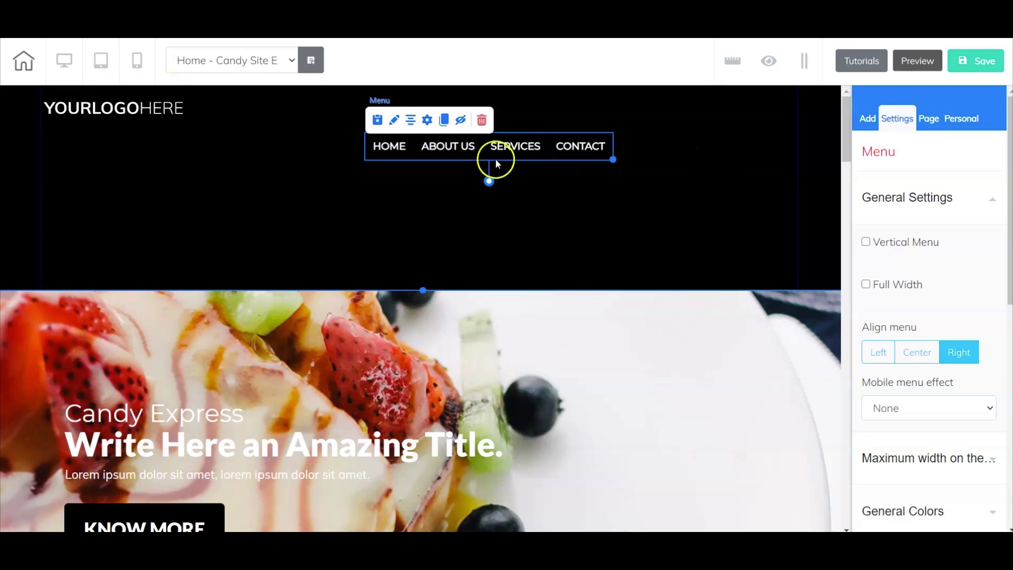
click(409, 124)
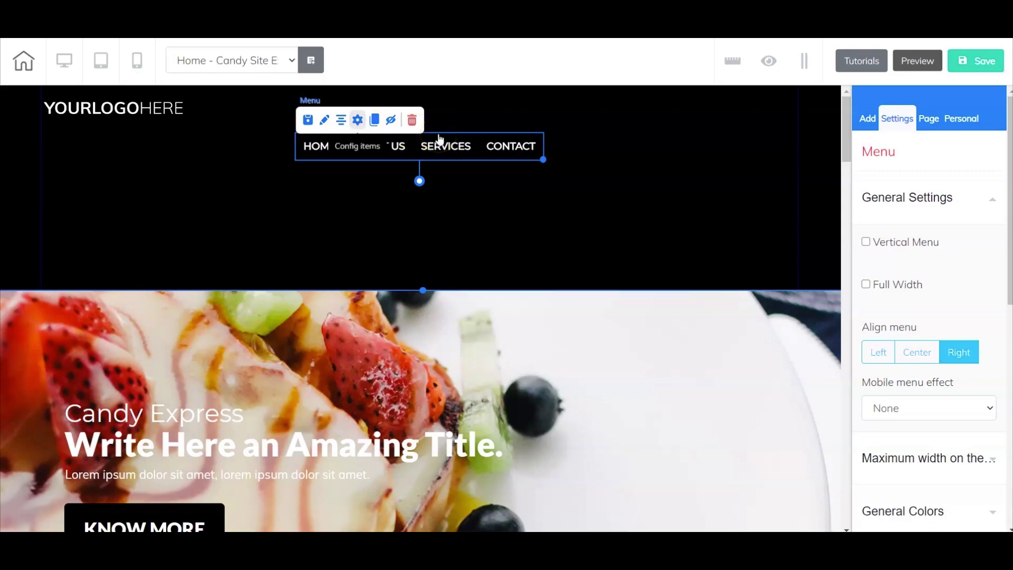
- In the menu items list, move SERVICES down one place, then back above CONTACT
click(359, 121)
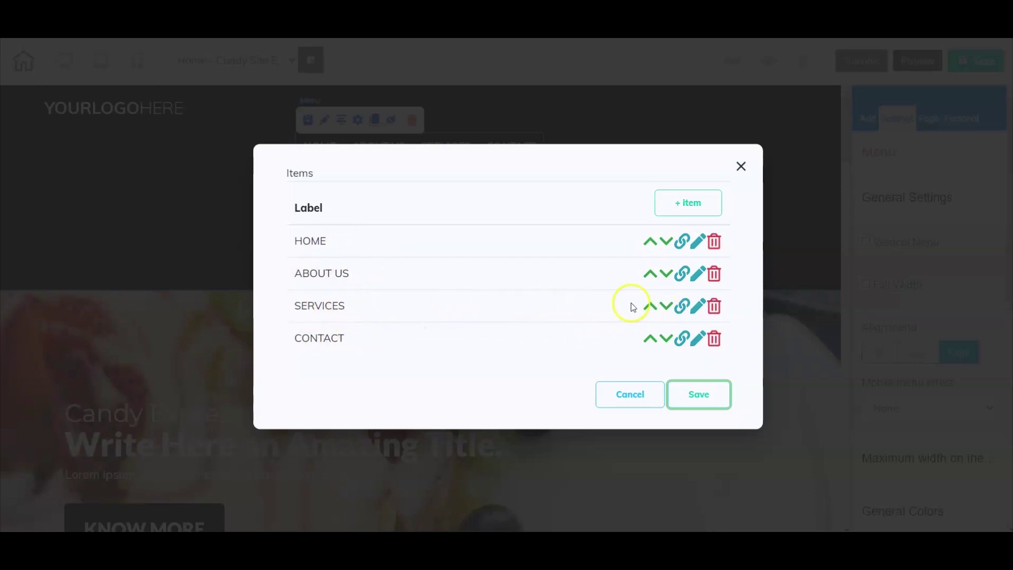
click(666, 307)
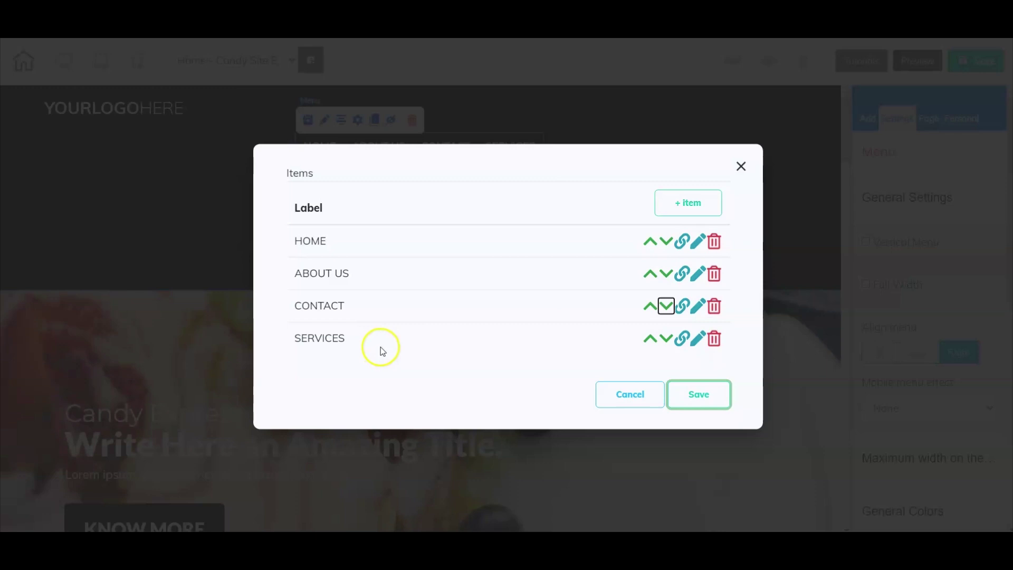
click(652, 340)
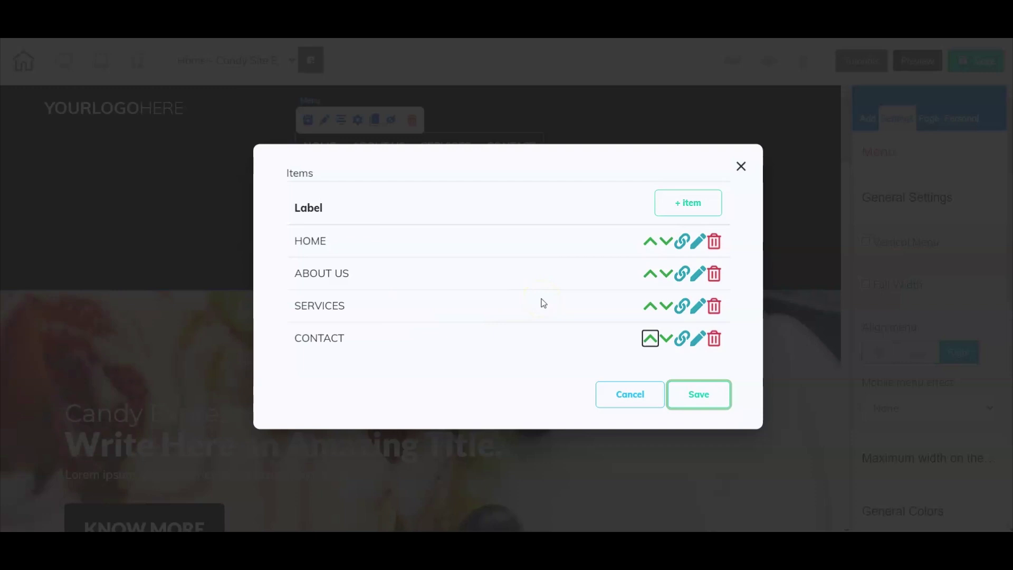
- Add a 'Party Packages' submenu entry under SERVICES and save the item
click(698, 306)
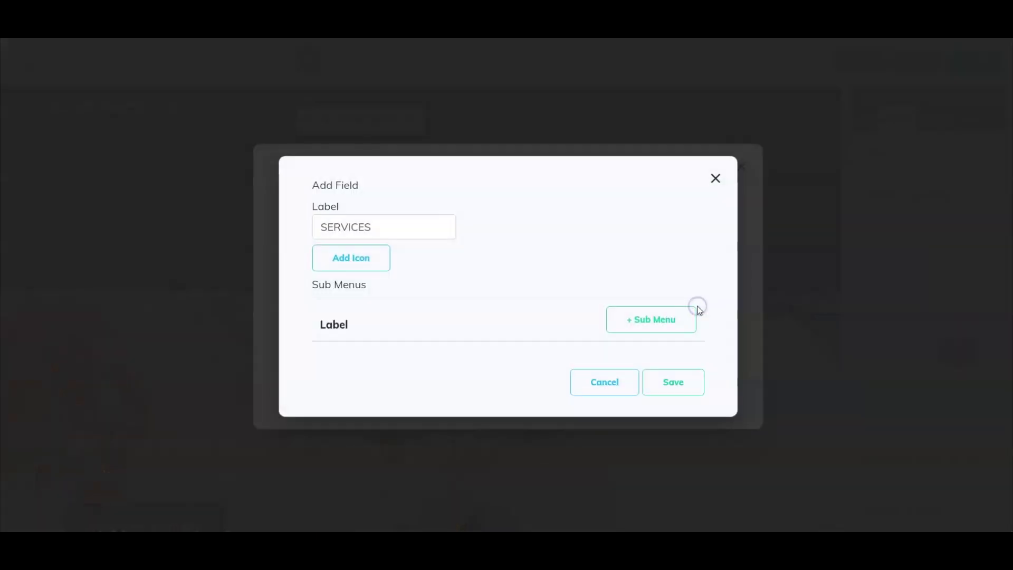
click(395, 228)
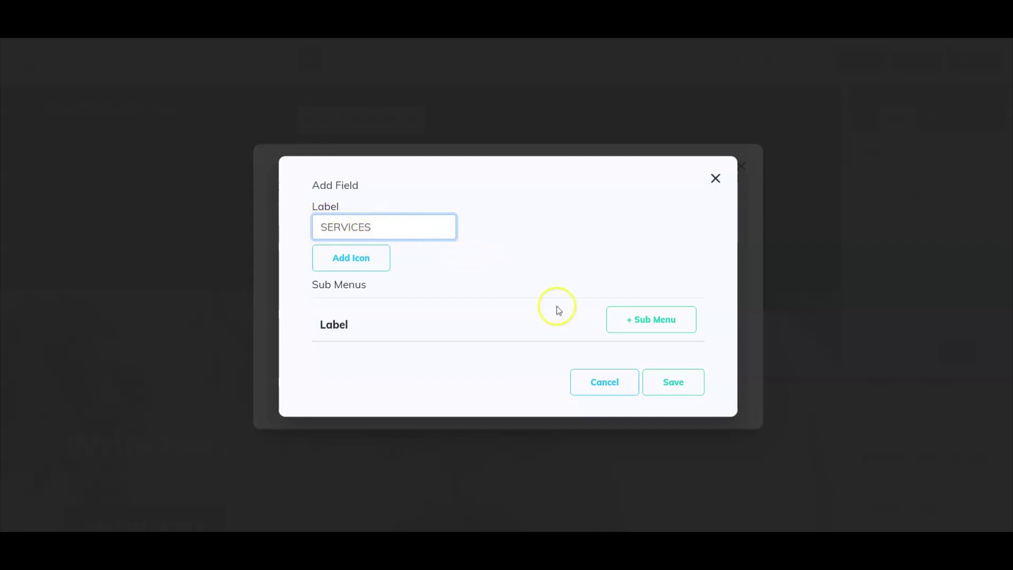
click(649, 322)
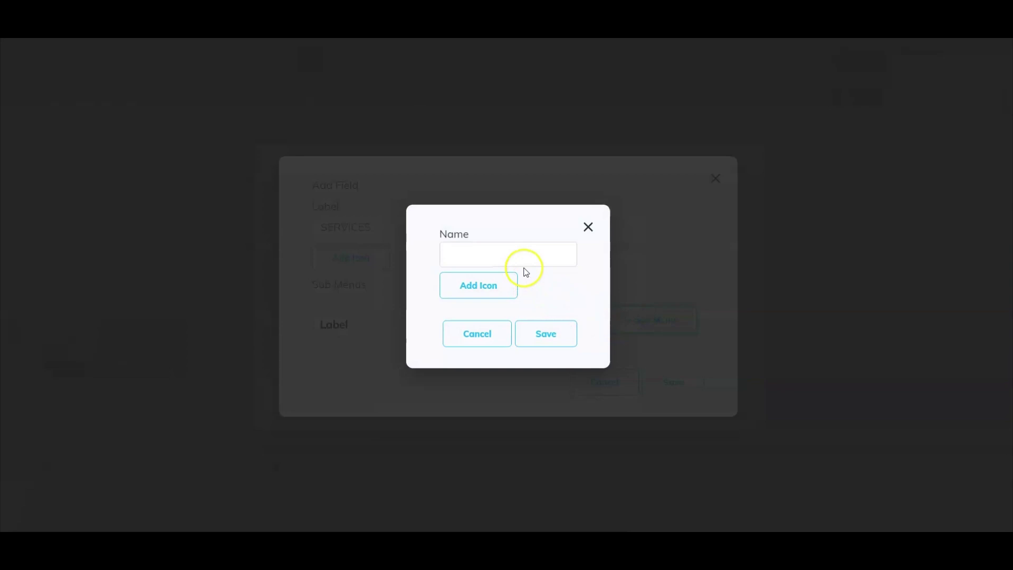
click(529, 256)
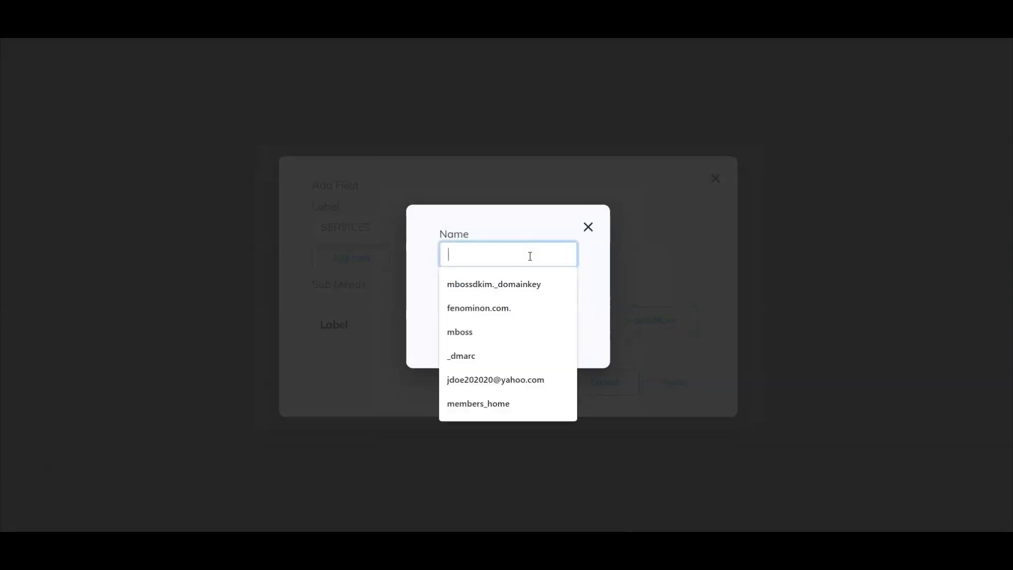
text(Party)
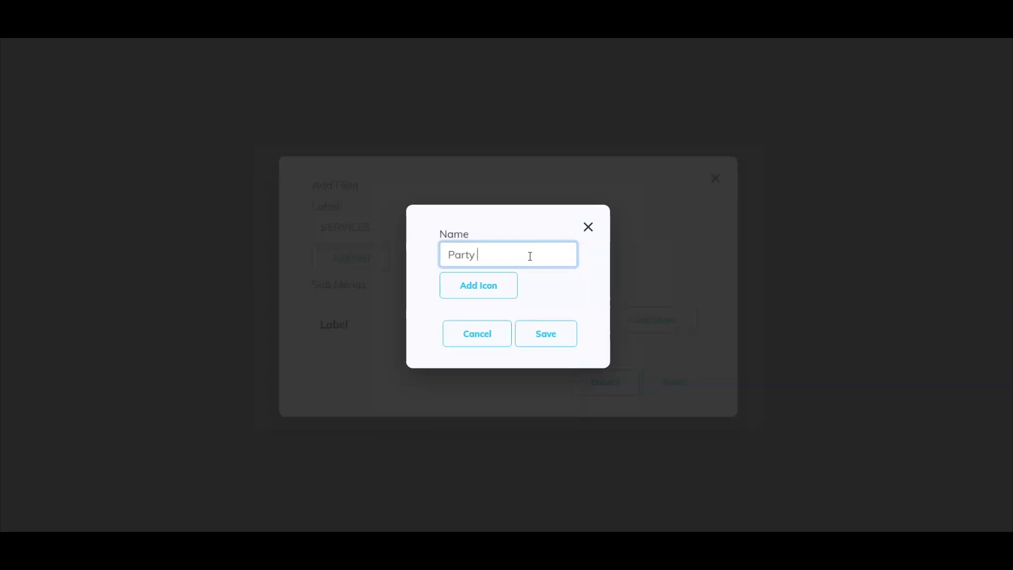
text( Packages)
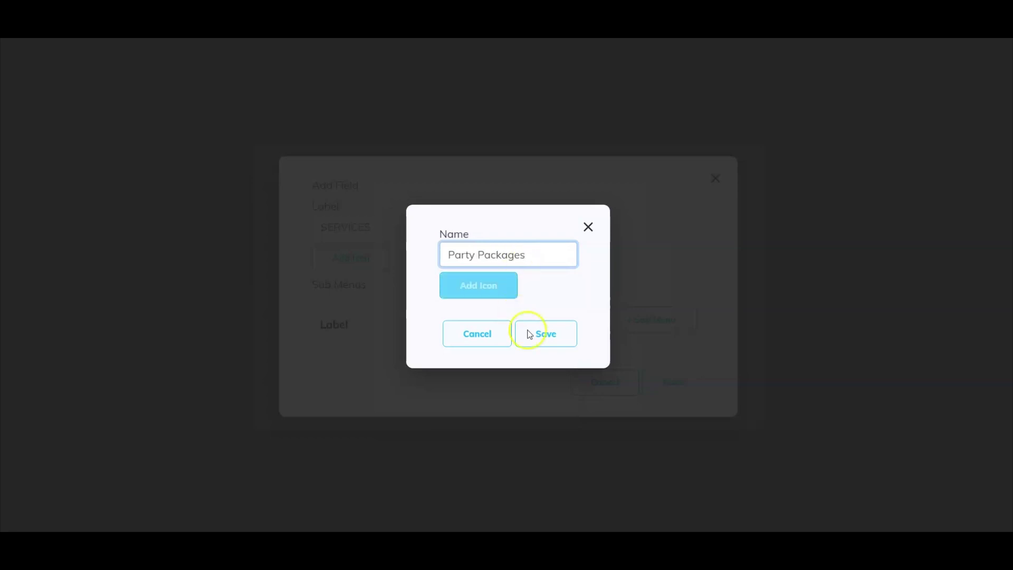
click(530, 333)
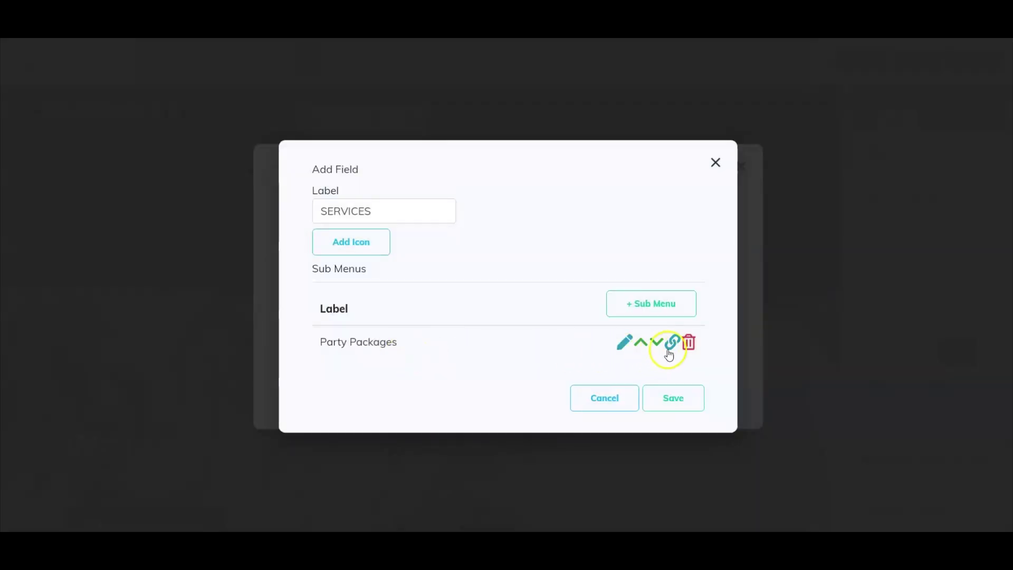
click(667, 399)
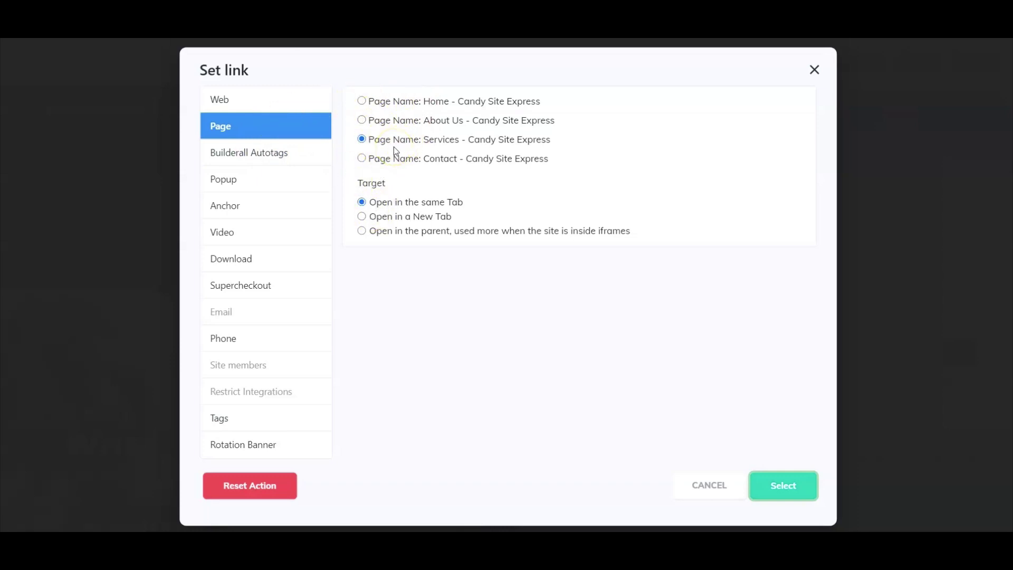
- Switch the menu item's link type to Web address and confirm the link settings
click(282, 102)
click(427, 128)
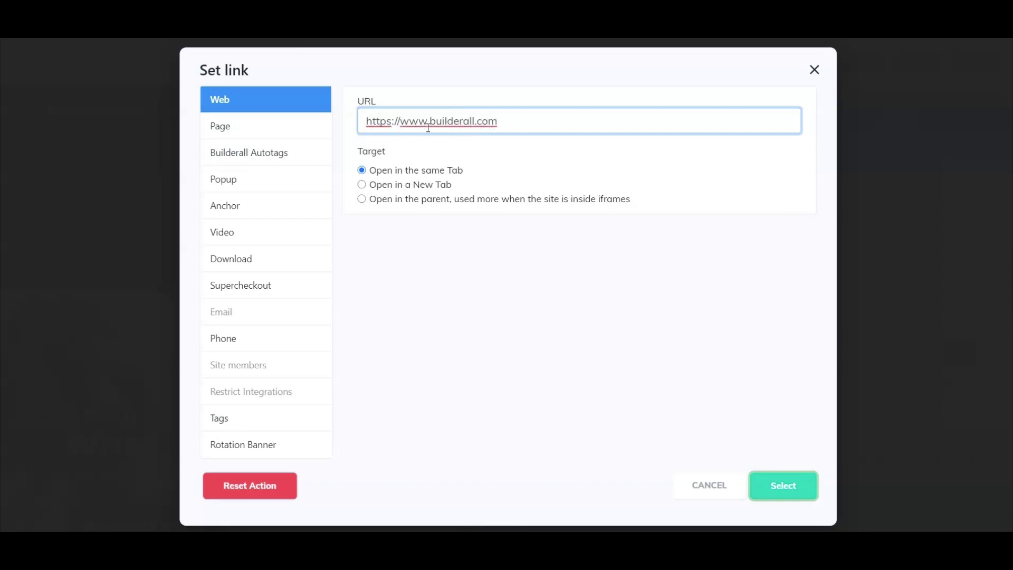
click(781, 481)
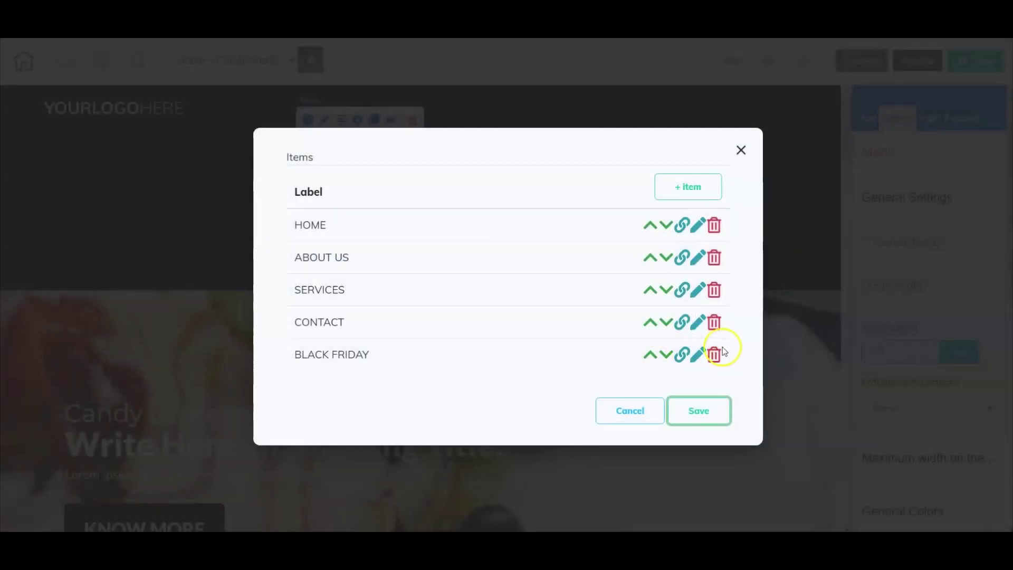
- Save the menu items with the new BLACK FRIDAY entry after CONTACT
click(700, 410)
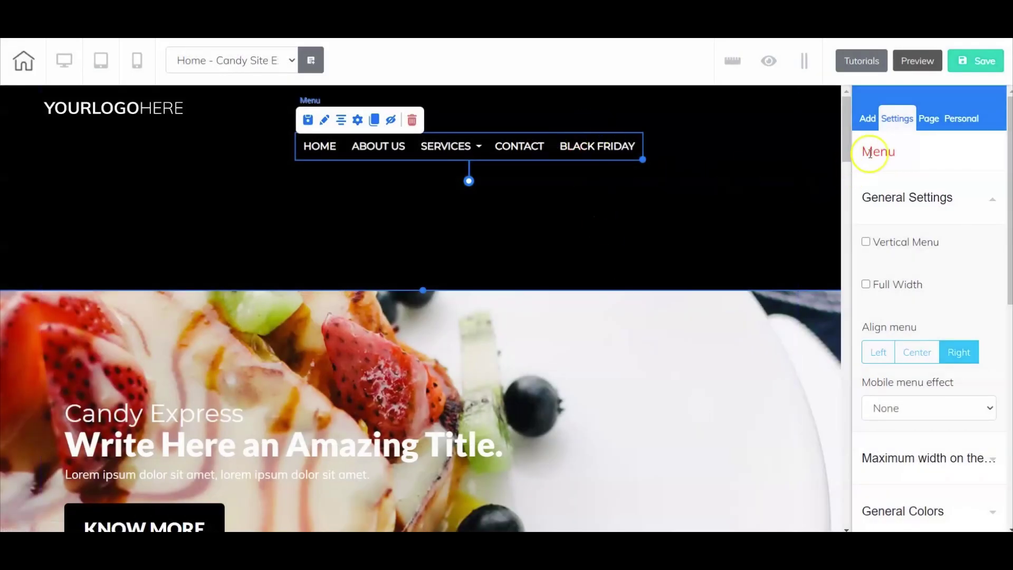
- Try a vertical menu layout, reposition the menu, then return it to horizontal
scroll(915, 353, down, 2)
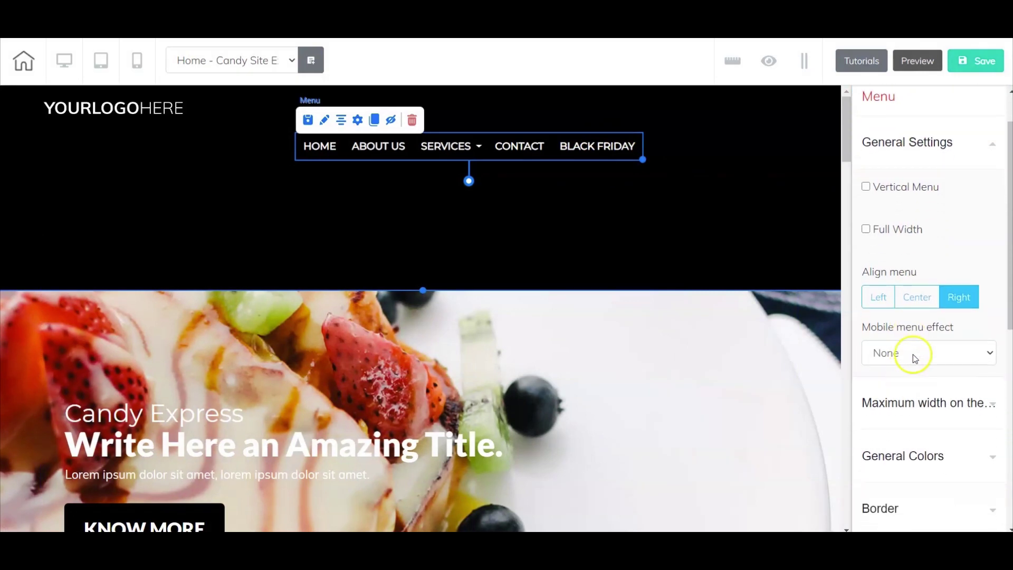
click(866, 177)
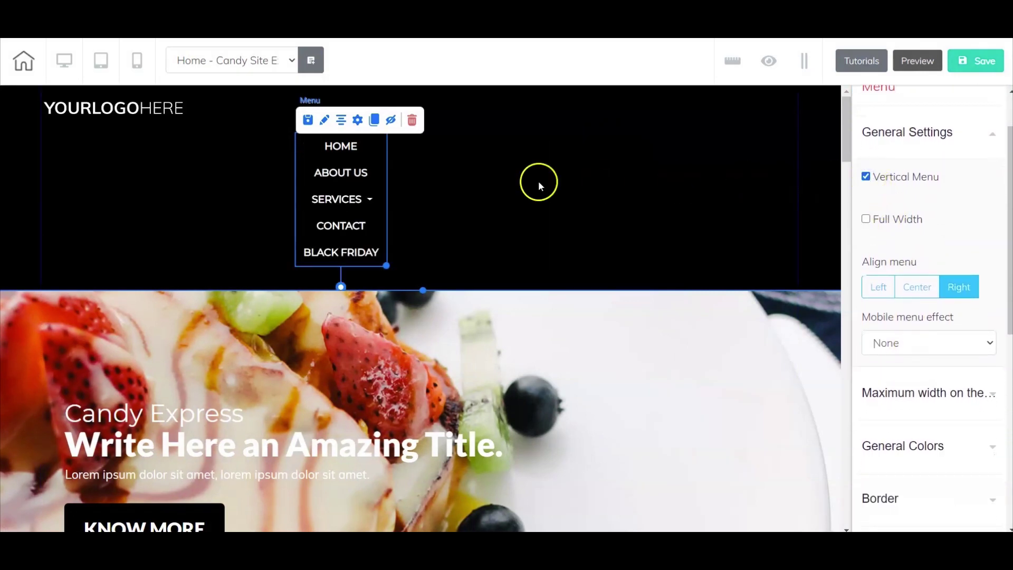
mouse_move(338, 203)
drag(338, 203, 391, 201)
click(860, 178)
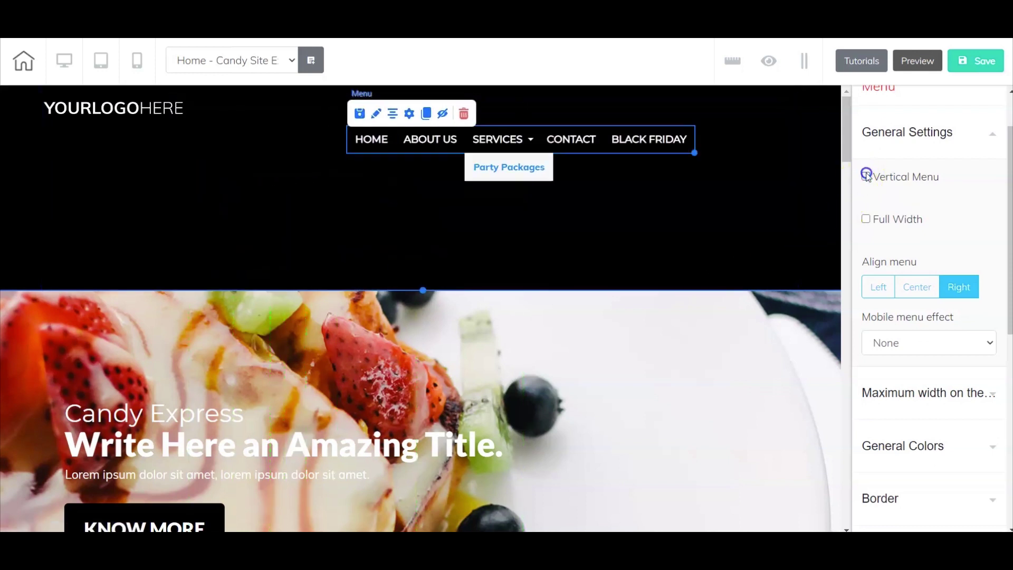
- Enable Full Width and set menu alignment to Center after trying Left and Right
click(866, 220)
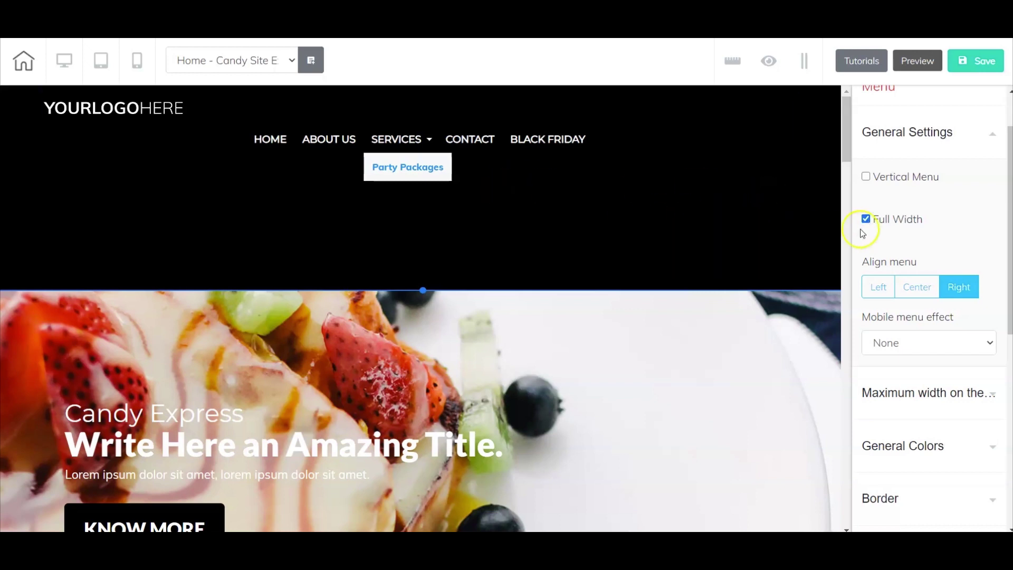
click(871, 288)
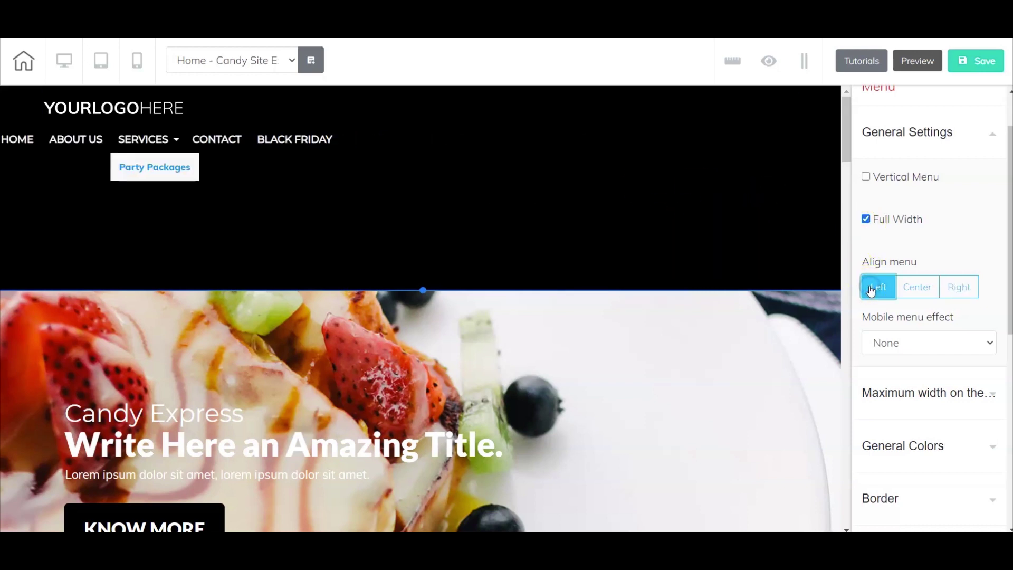
click(917, 290)
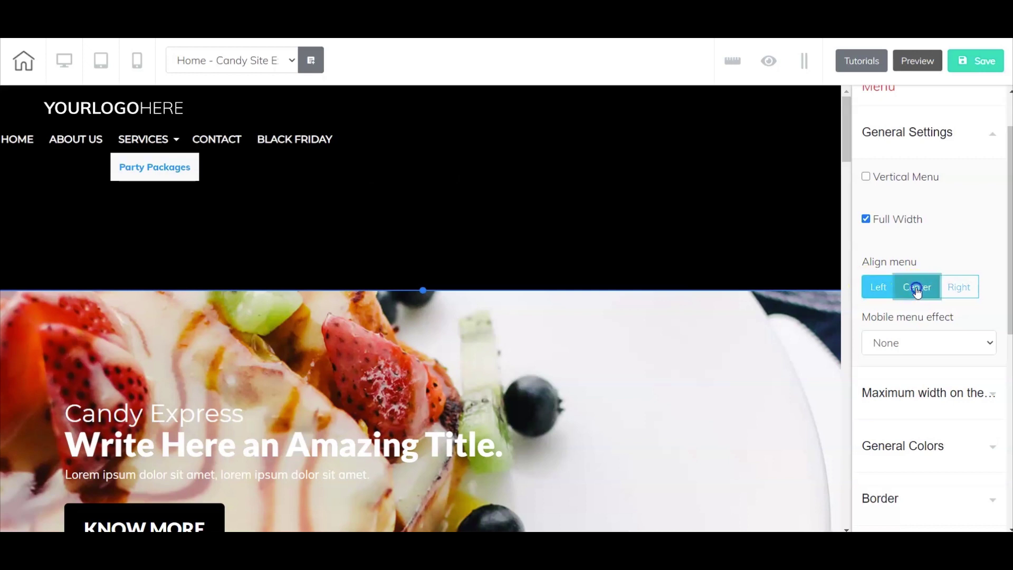
click(961, 287)
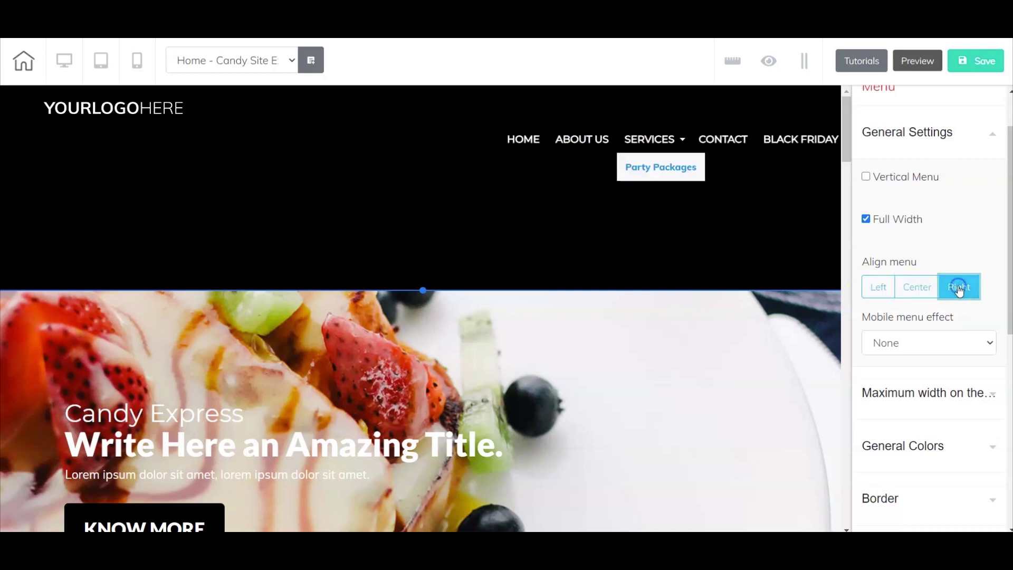
click(915, 287)
scroll(887, 219, down, 5)
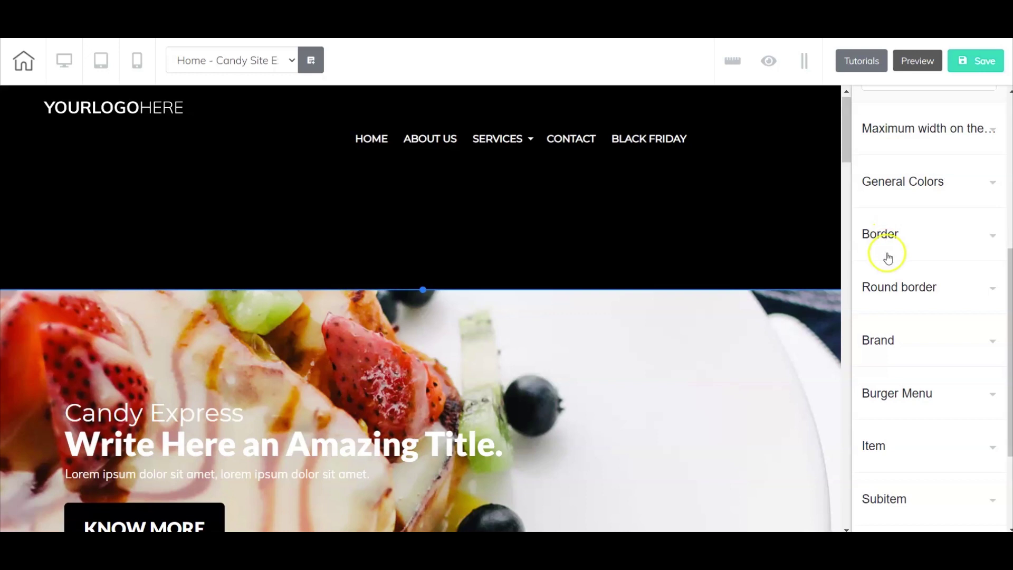
- Change the Party Packages subitem font colour to black
scroll(918, 253, down, 3)
mouse_move(517, 117)
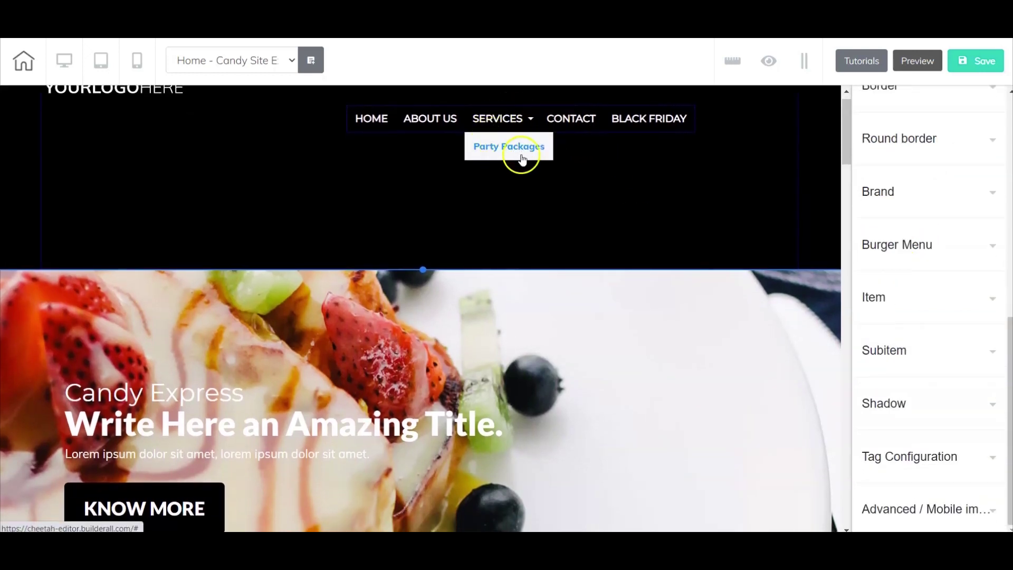
click(891, 352)
click(948, 431)
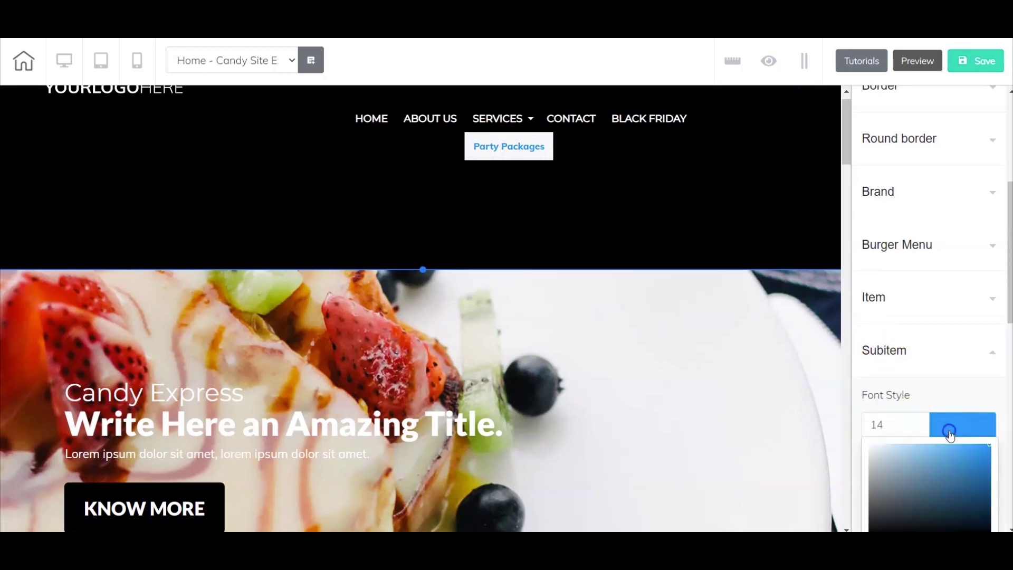
click(878, 528)
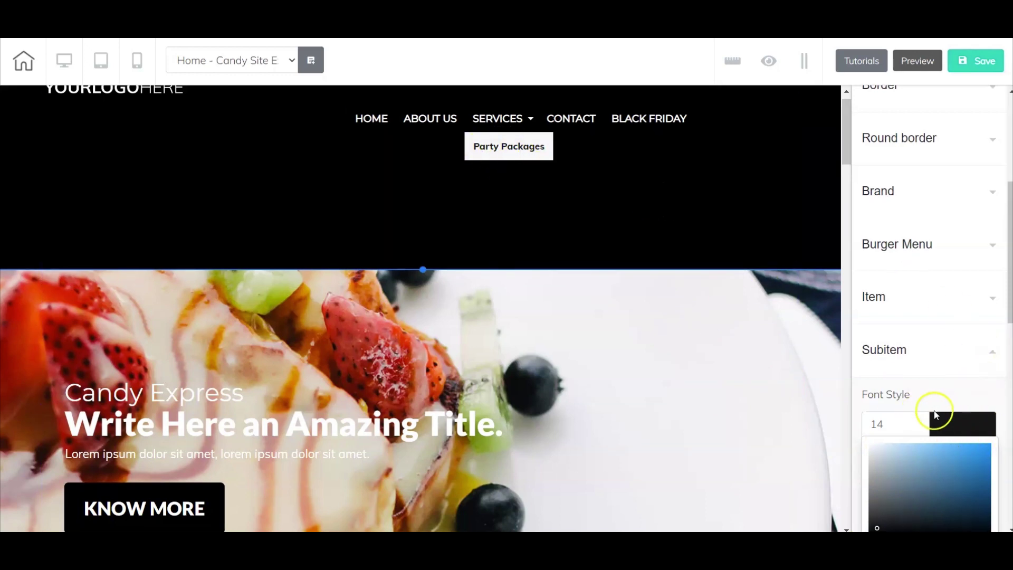
scroll(933, 414, down, 8)
scroll(934, 410, down, 2)
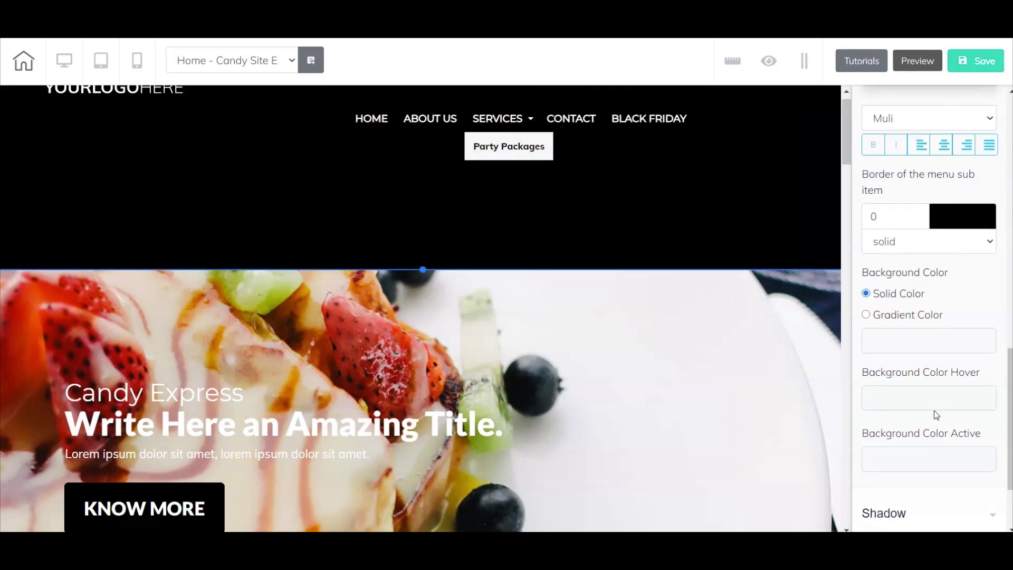
- Shift the menu left, then clone it, drag the copy below, and hide the copy
click(570, 121)
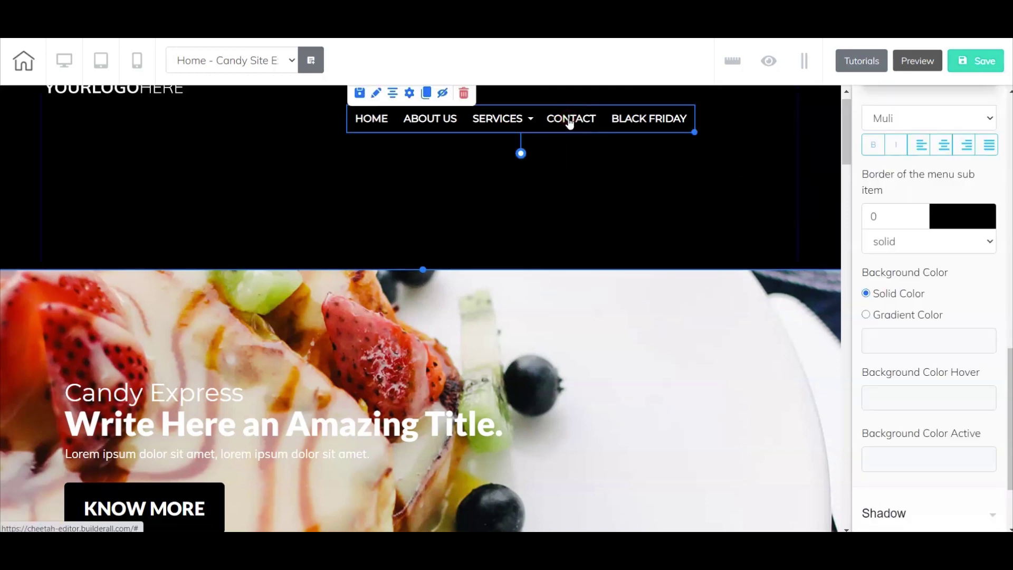
drag(566, 120, 496, 122)
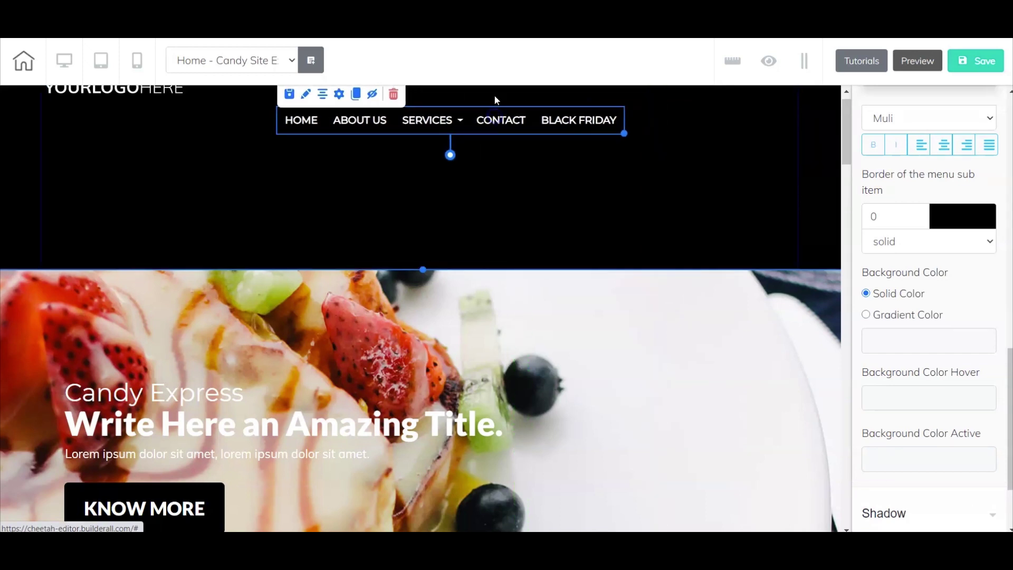
click(356, 95)
mouse_move(416, 135)
mouse_down()
mouse_move(413, 176)
mouse_move(389, 172)
mouse_up()
mouse_move(448, 189)
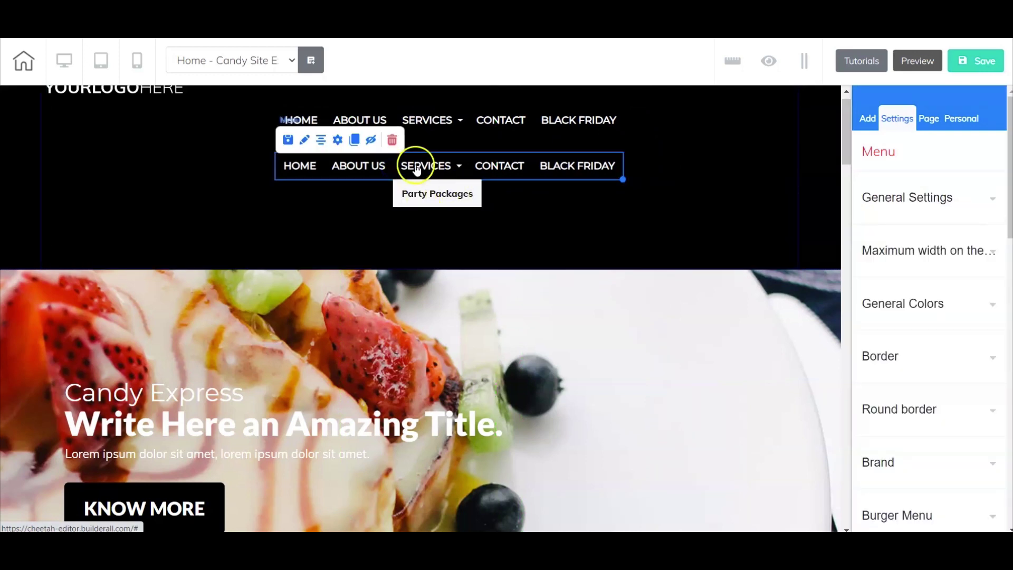
click(371, 140)
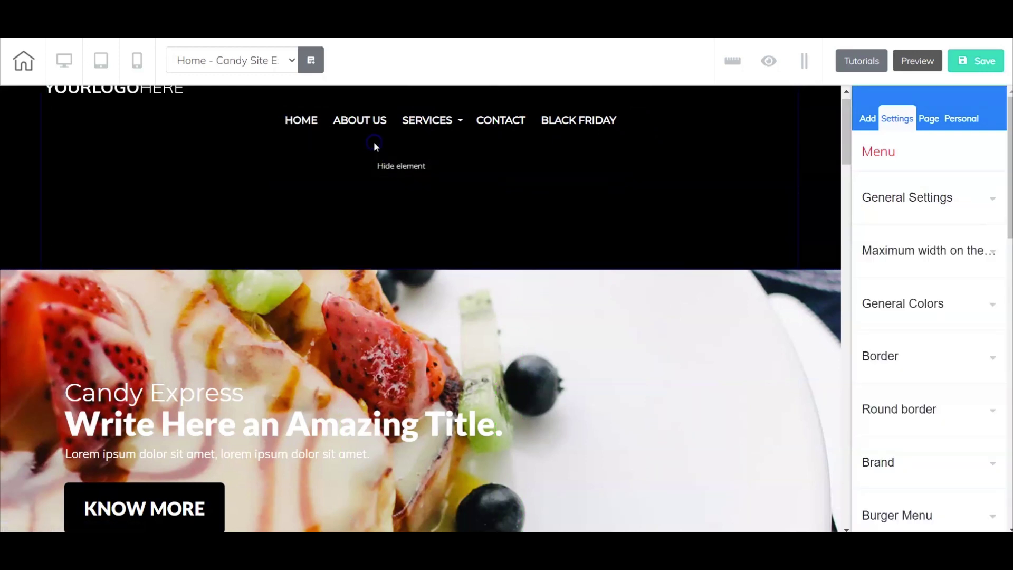
- Unhide the hidden menu copy from the Hidden Elements list
click(768, 63)
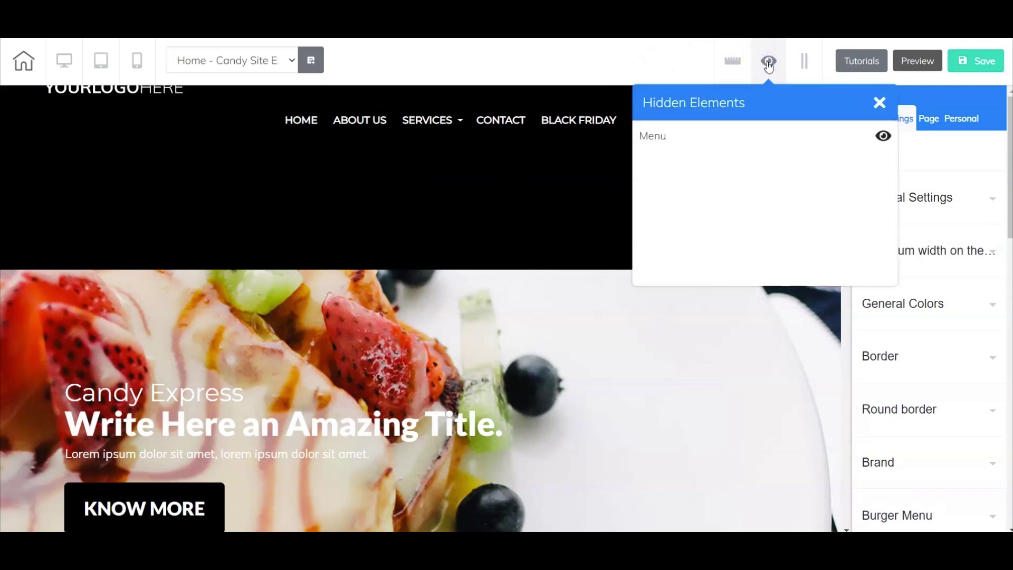
click(883, 136)
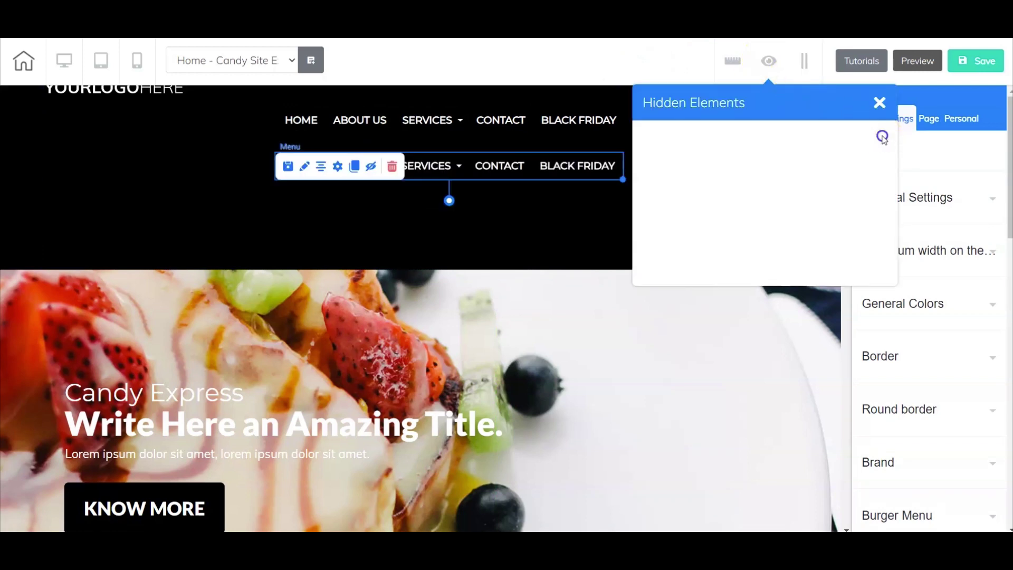
click(879, 103)
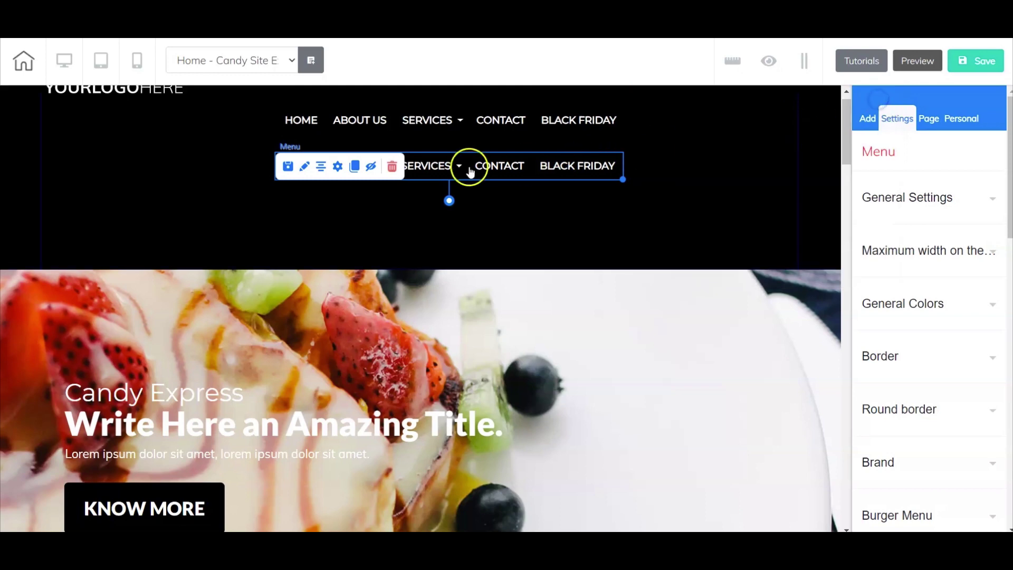
- Delete the duplicate menu copy and nudge the remaining navigation menu slightly lower
mouse_move(454, 177)
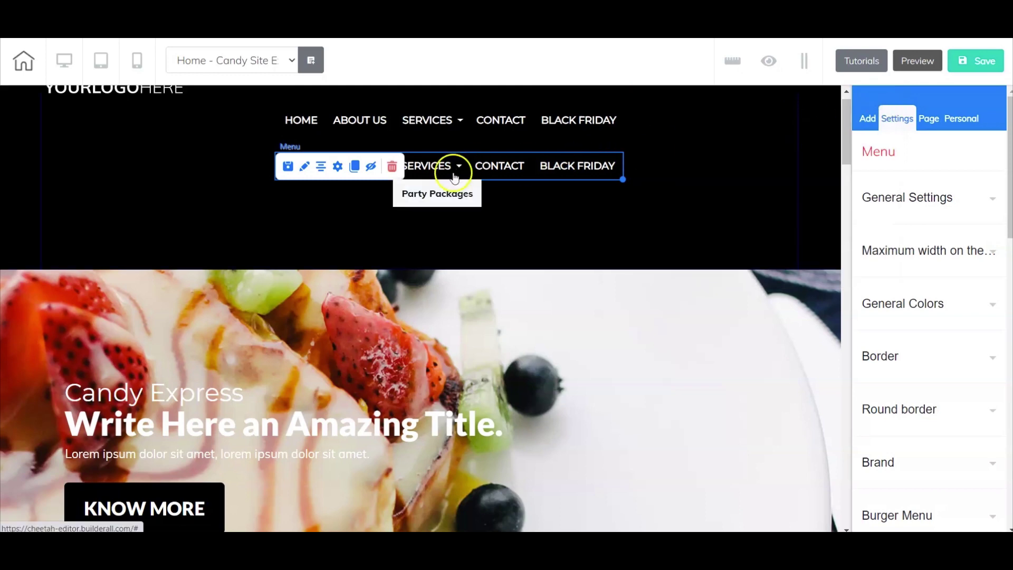
click(392, 167)
click(543, 302)
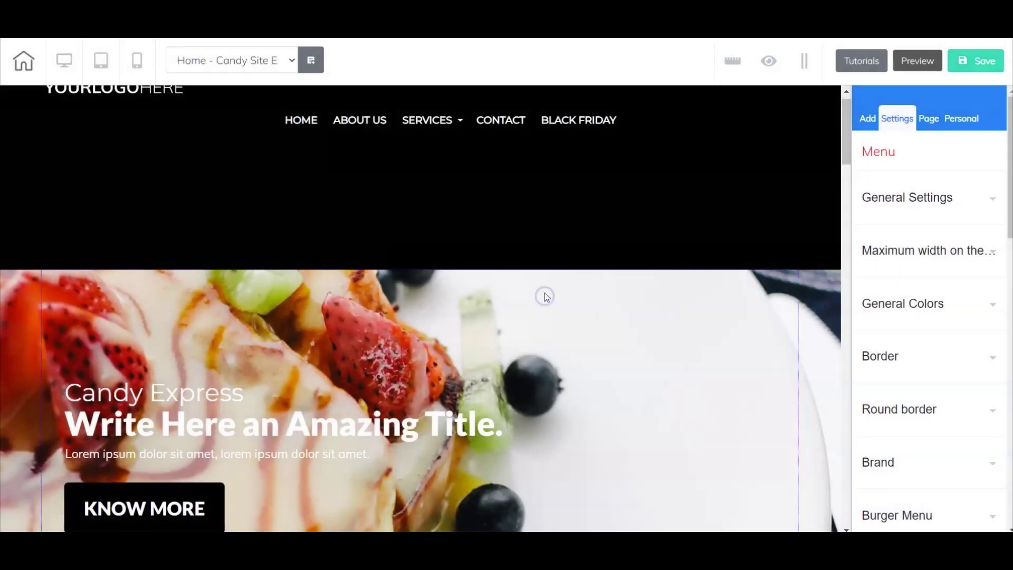
drag(499, 129, 471, 150)
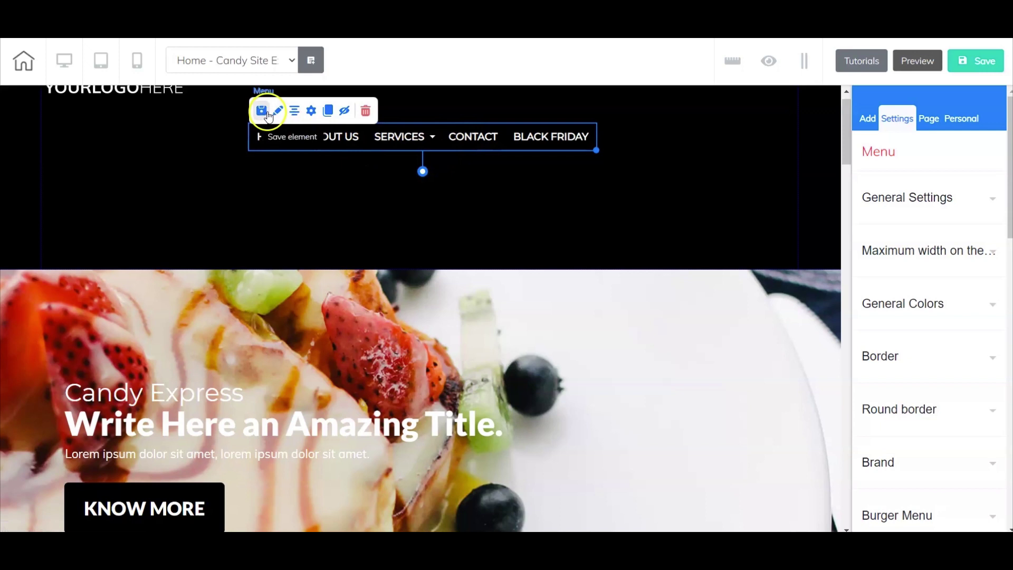
click(970, 119)
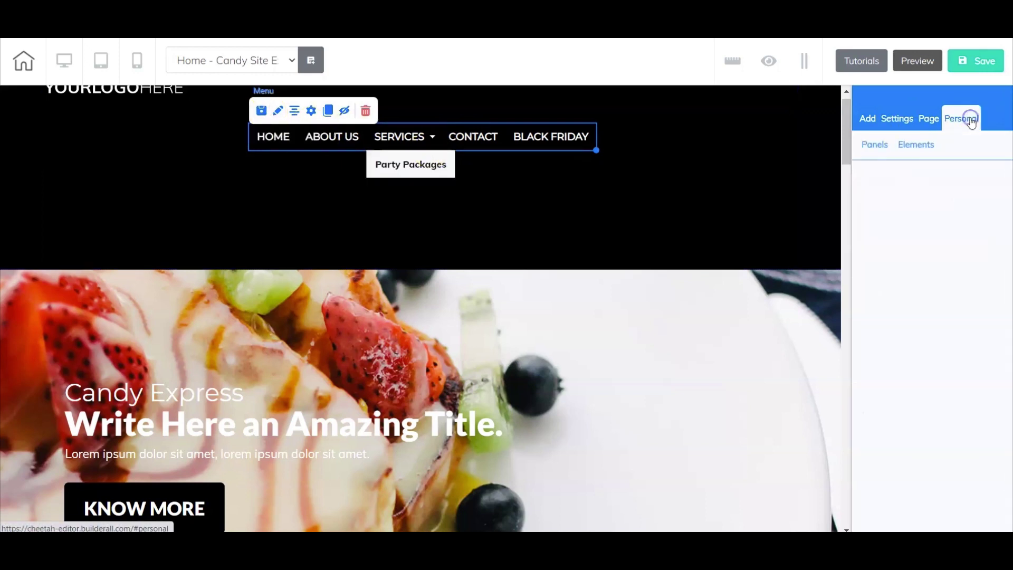
click(923, 148)
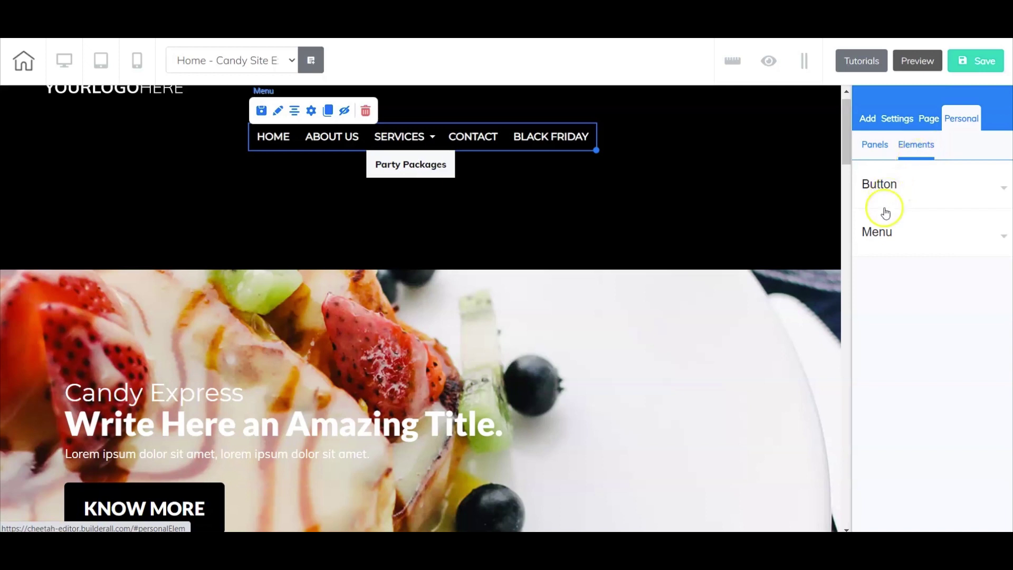
click(881, 231)
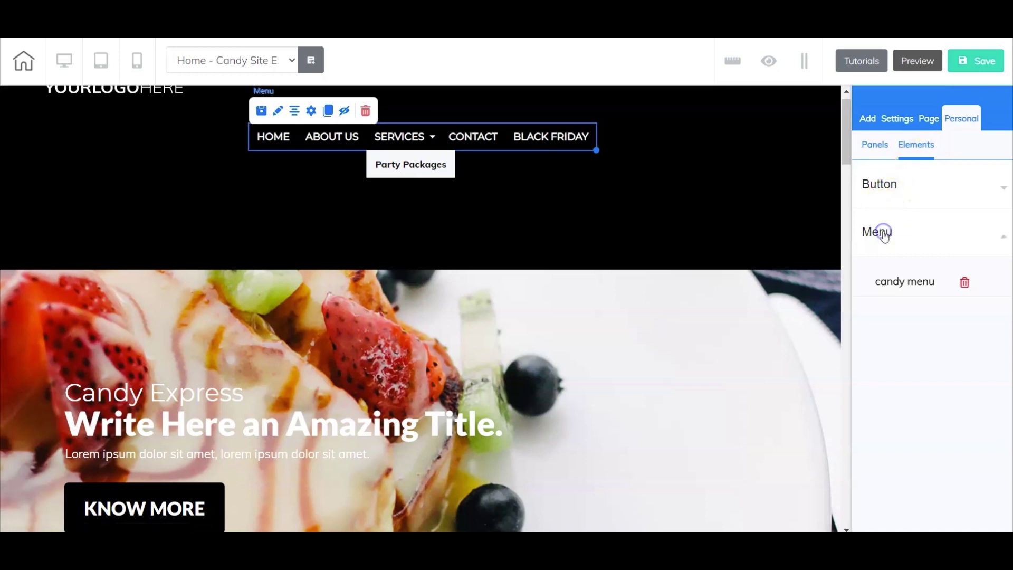
click(921, 284)
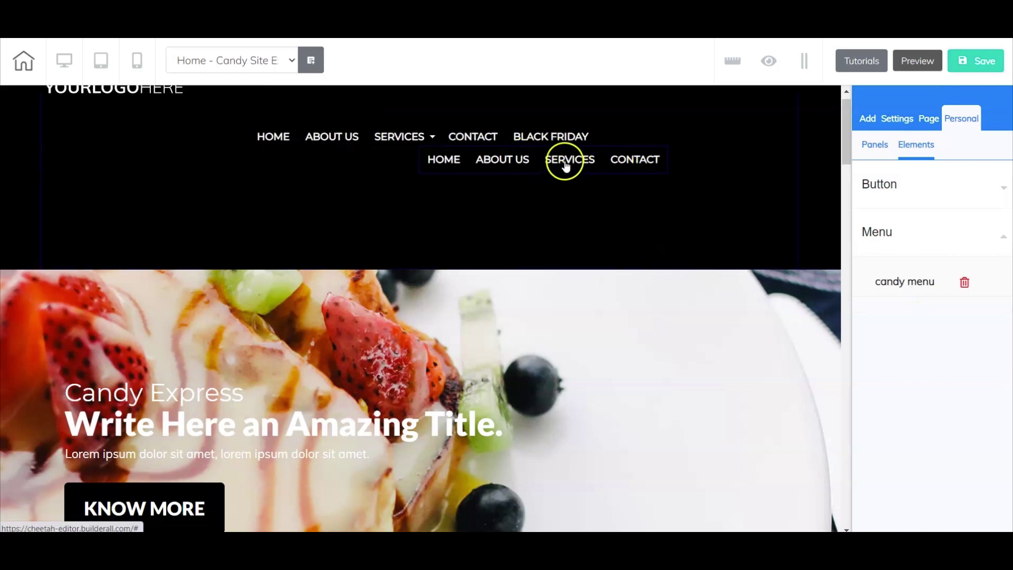
drag(566, 165, 408, 190)
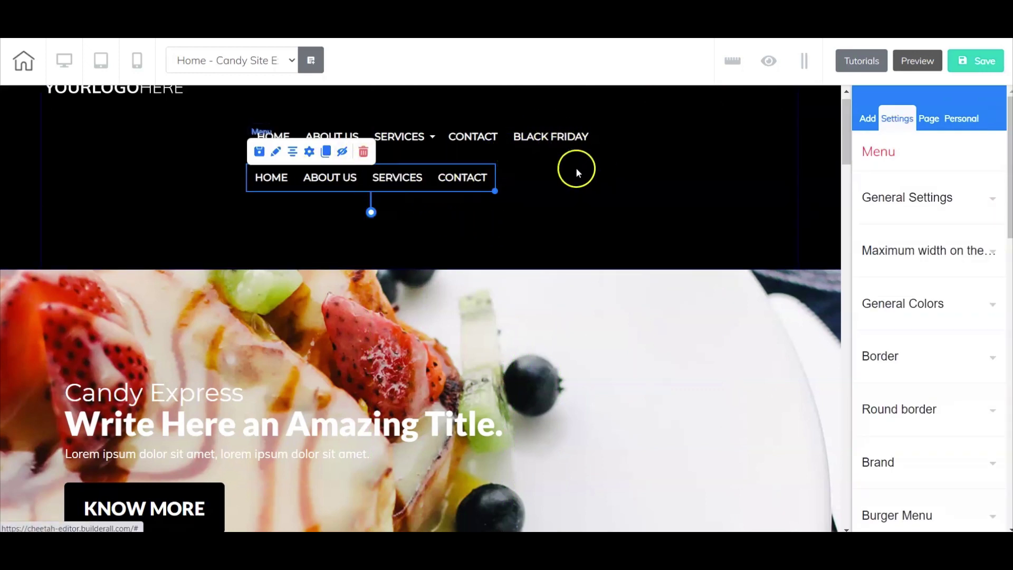
click(364, 152)
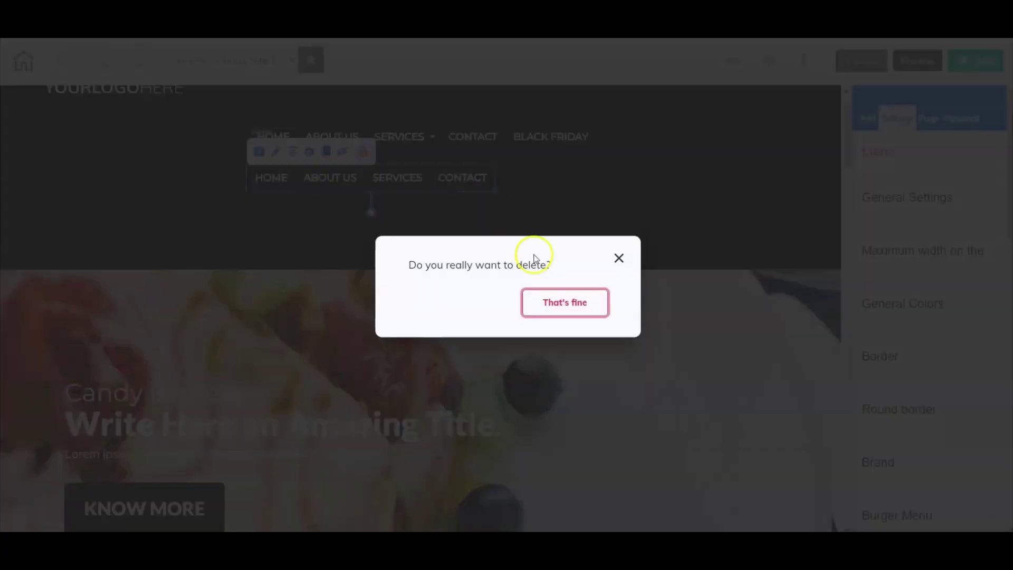
click(554, 299)
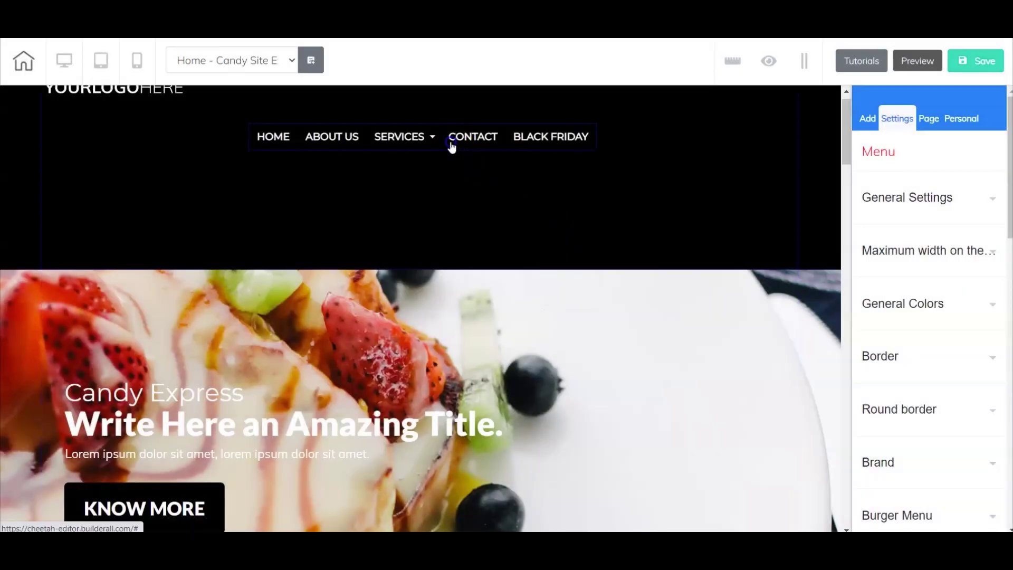
mouse_move(452, 145)
mouse_down()
mouse_move(492, 136)
mouse_move(466, 136)
mouse_up()
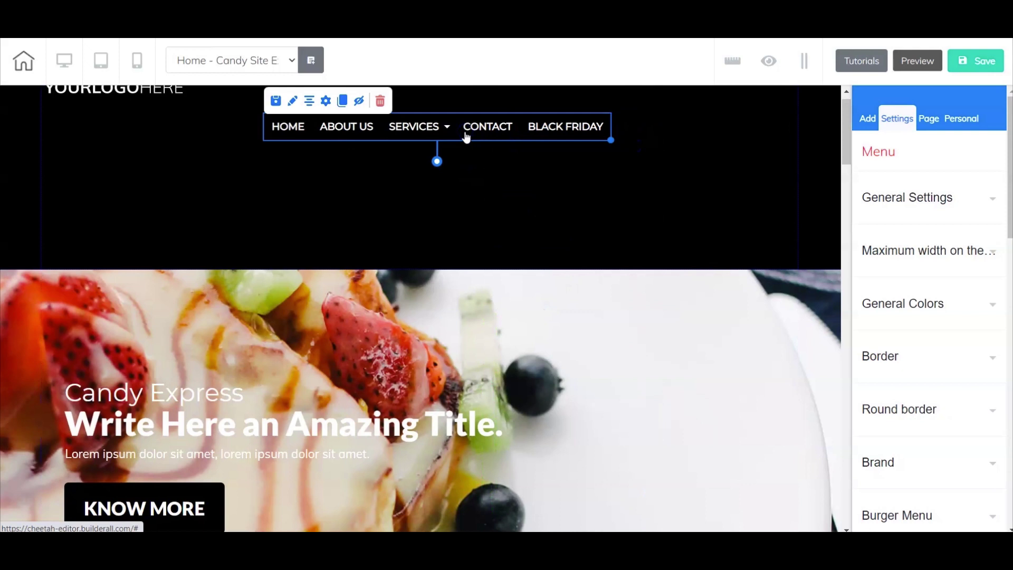
- Expand Menu Dripping in the Elements list and drag the grey drip menu style into the header
scroll(592, 161, up, 1)
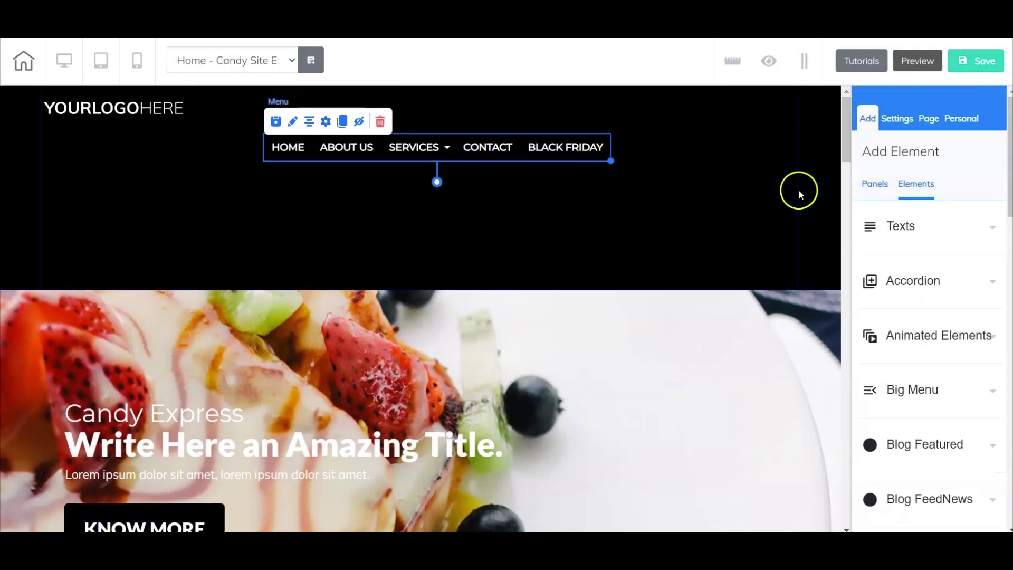
scroll(909, 317, down, 1)
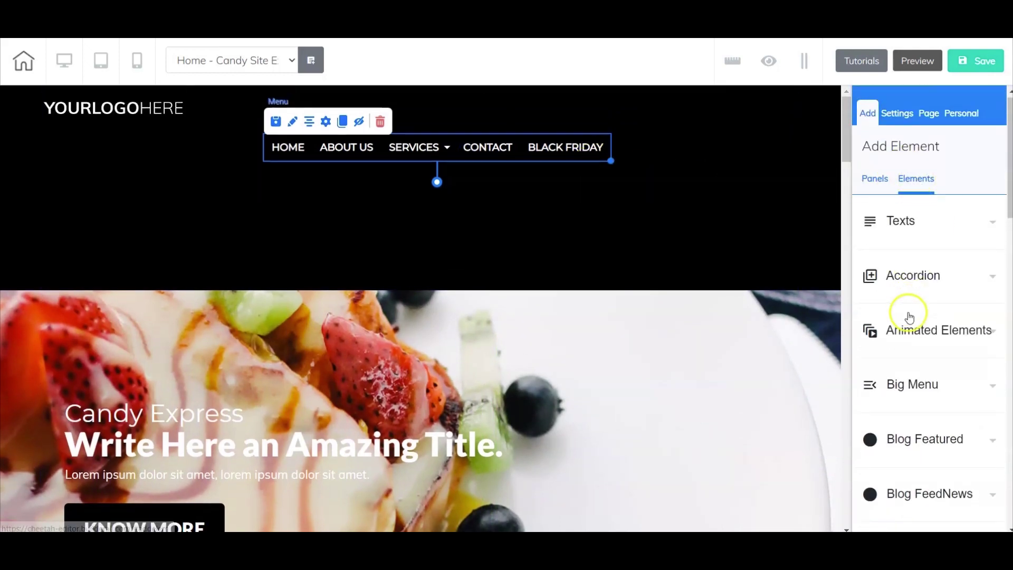
scroll(908, 317, down, 18)
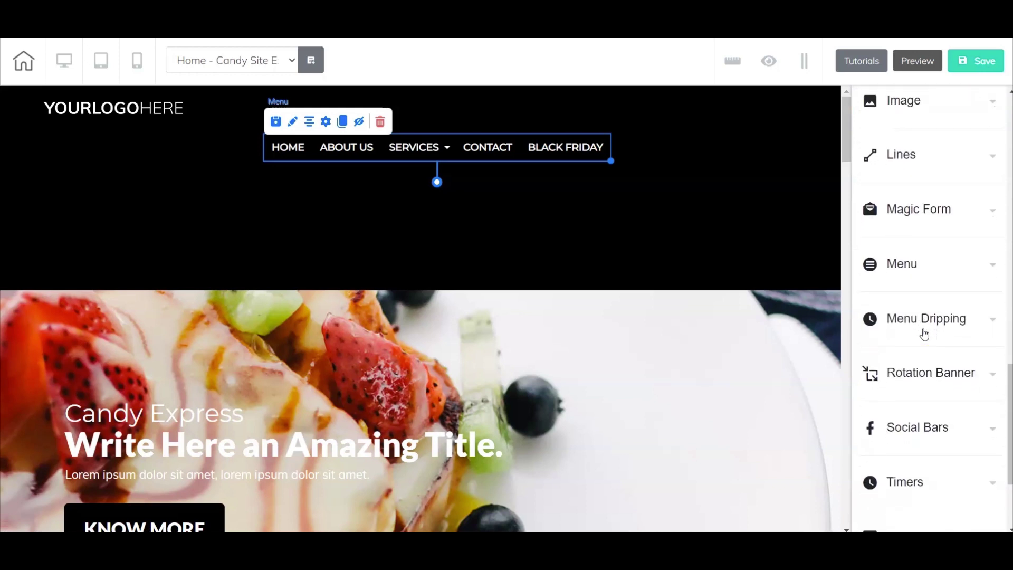
scroll(924, 334, down, 3)
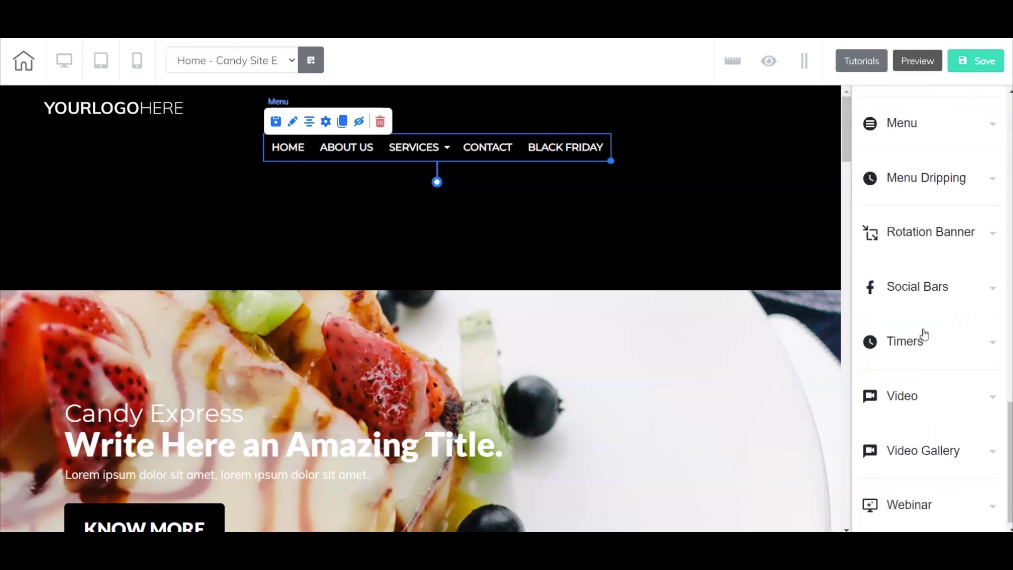
scroll(926, 316, up, 1)
click(904, 234)
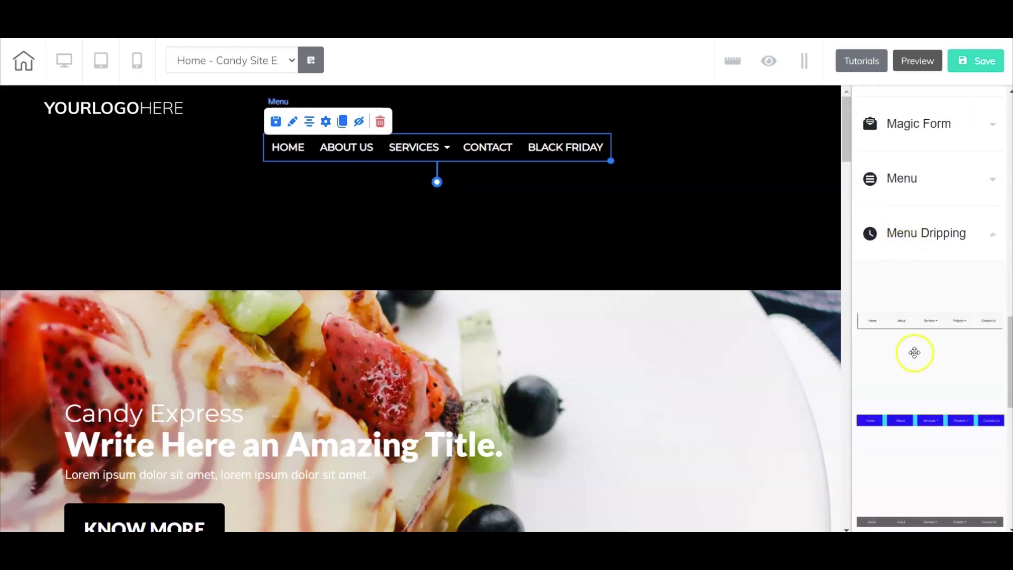
scroll(906, 395, down, 5)
drag(943, 247, 405, 199)
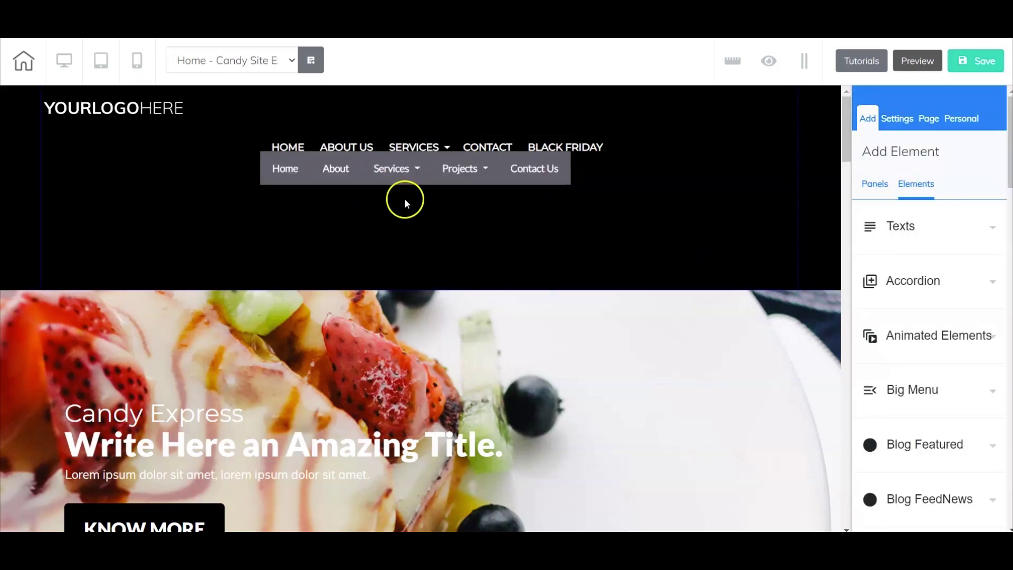
drag(343, 170, 363, 196)
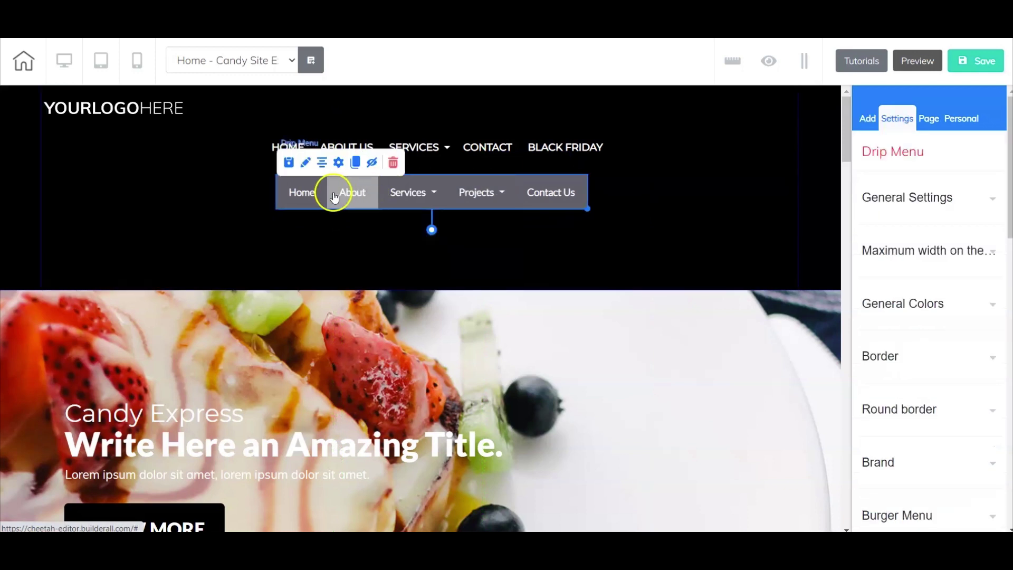
mouse_move(490, 195)
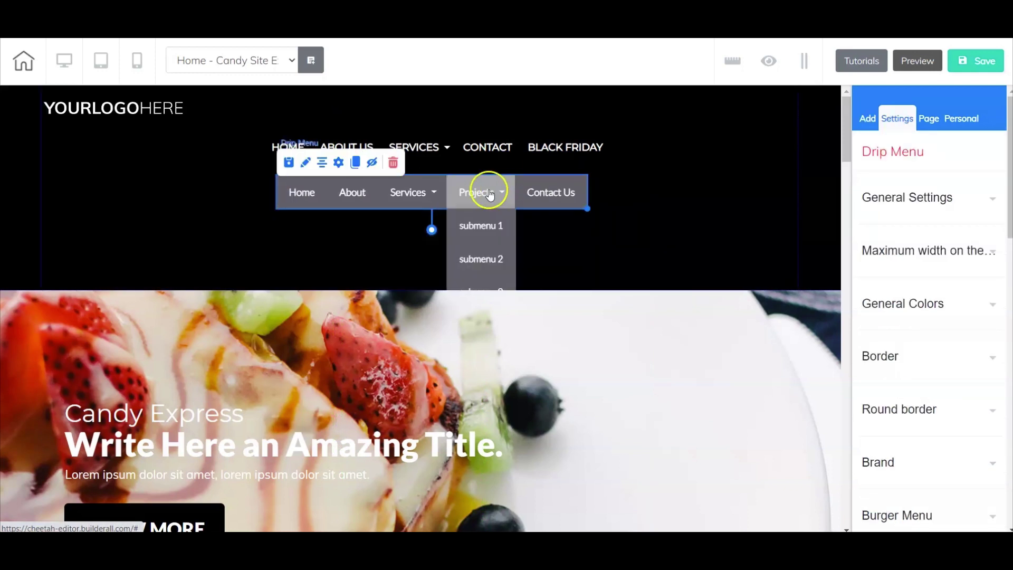
scroll(941, 298, down, 5)
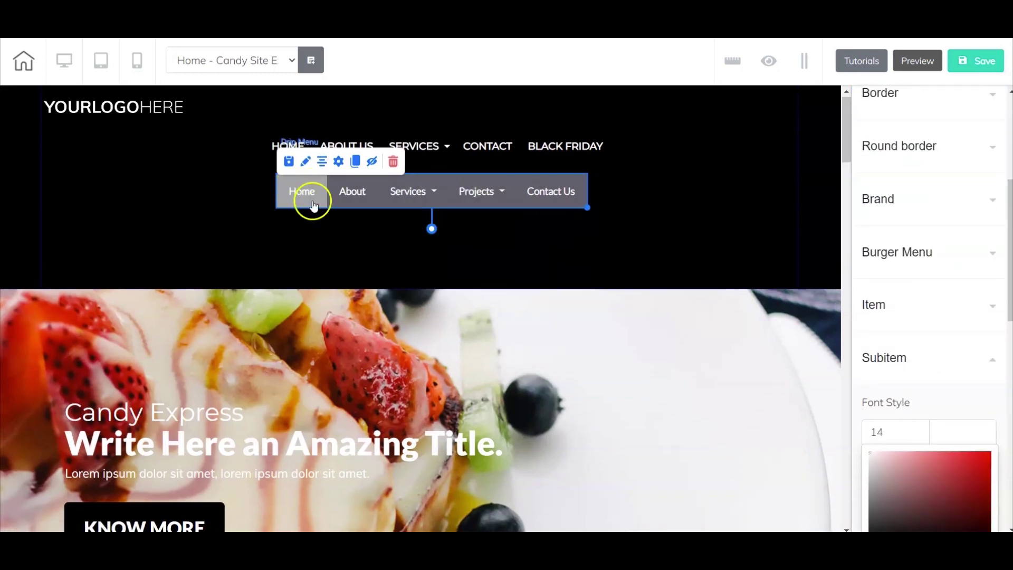
scroll(932, 338, down, 5)
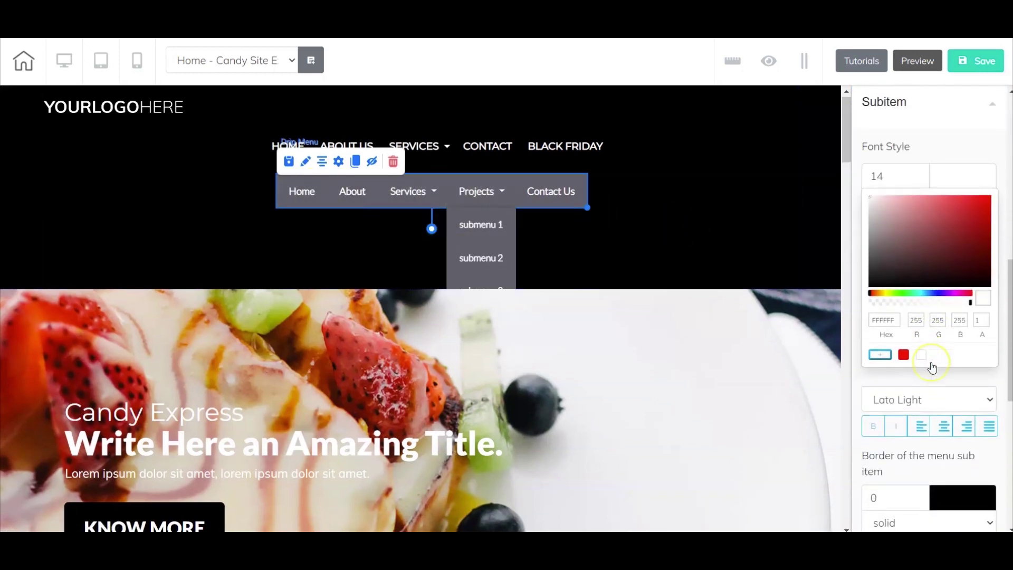
scroll(931, 366, up, 3)
scroll(936, 358, up, 5)
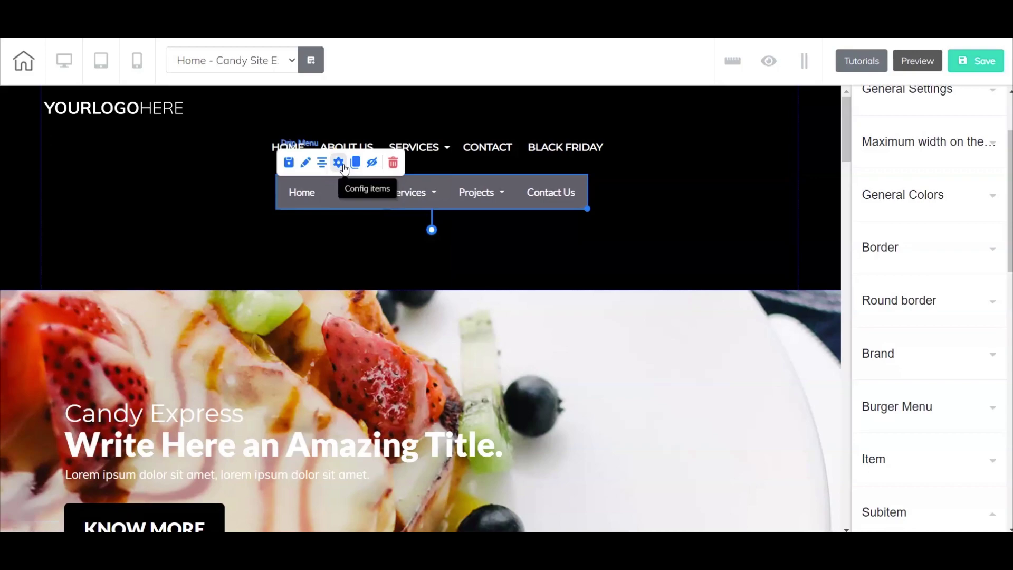
- Add a new Black Friday item after Contact Us in the drip menu's item list
click(339, 164)
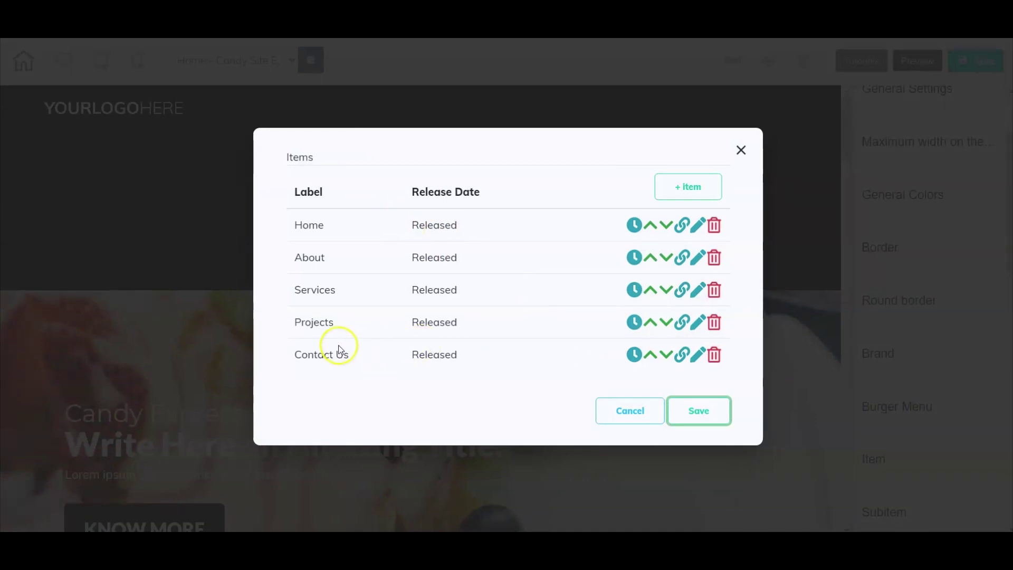
click(651, 354)
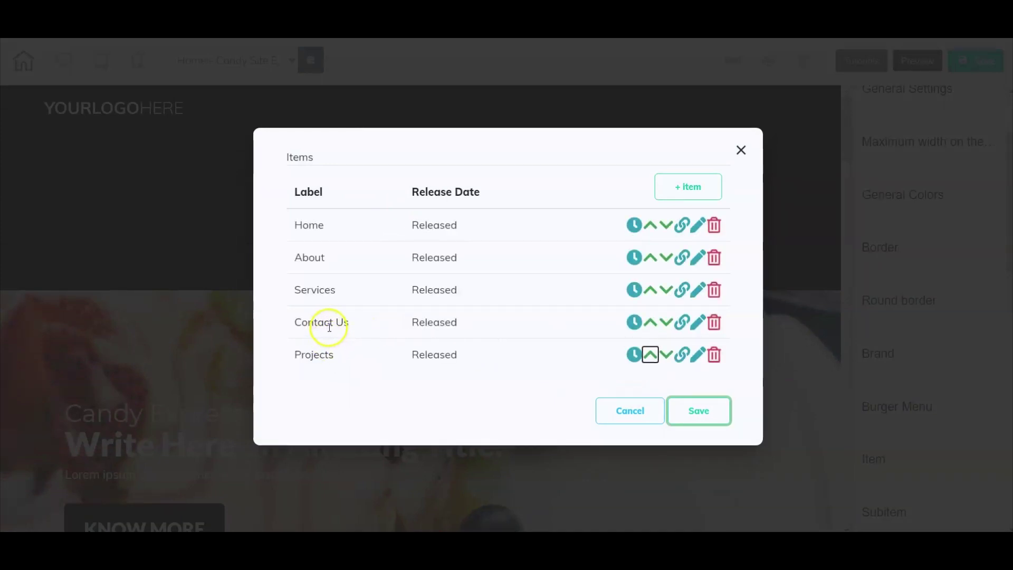
click(653, 354)
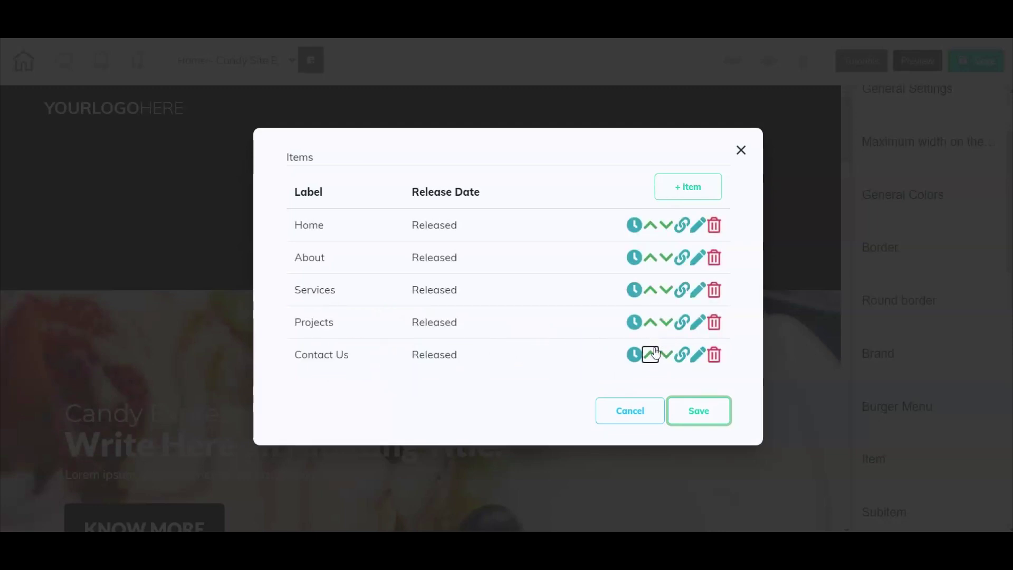
click(707, 187)
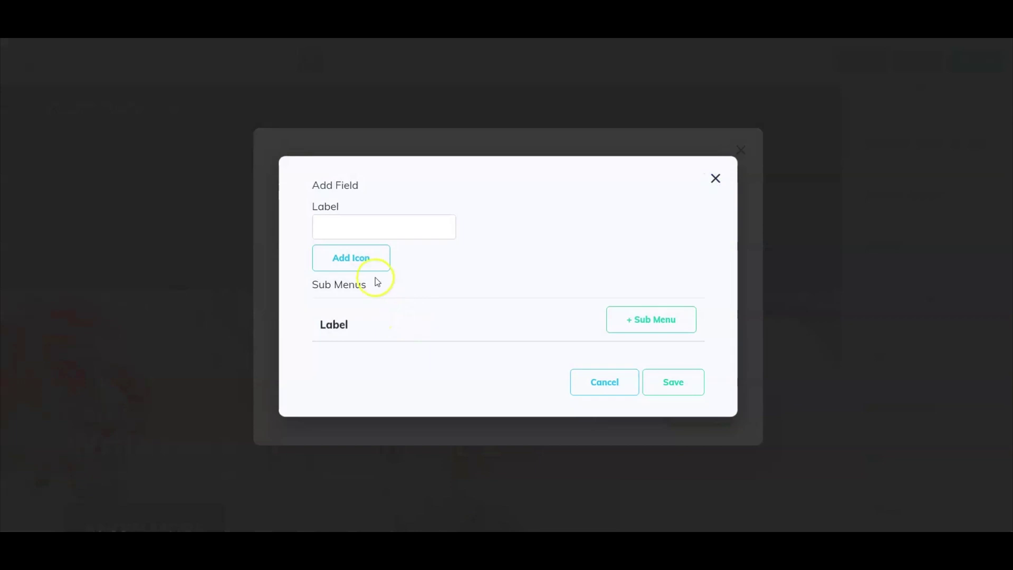
click(372, 223)
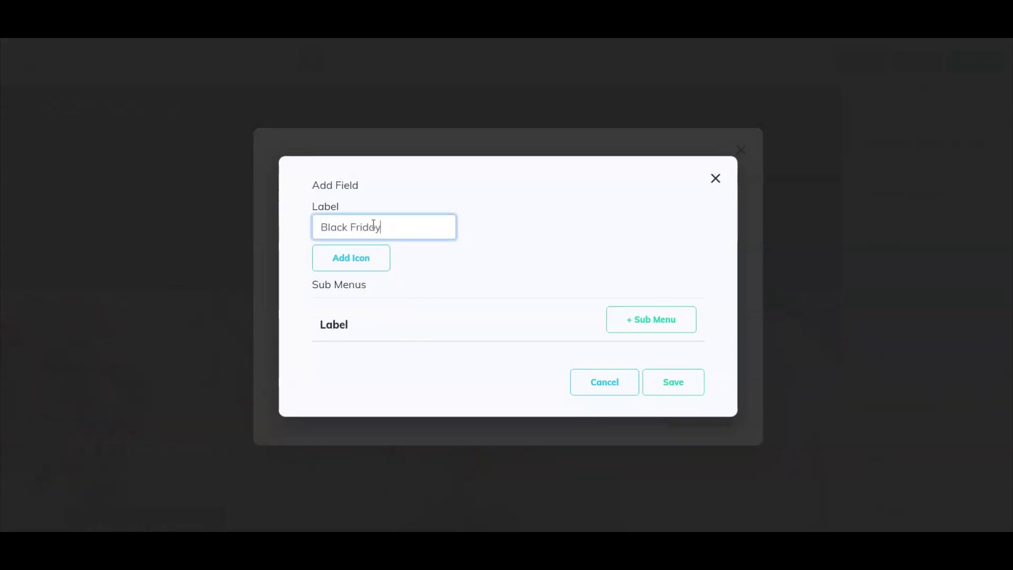
click(673, 381)
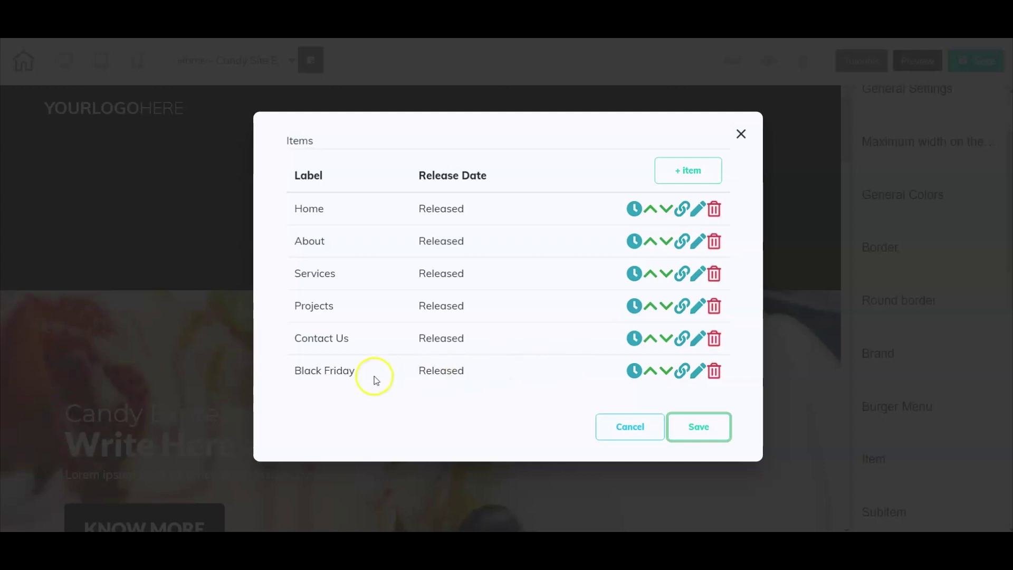
- Switch Black Friday's release schedule to By specific date
click(633, 371)
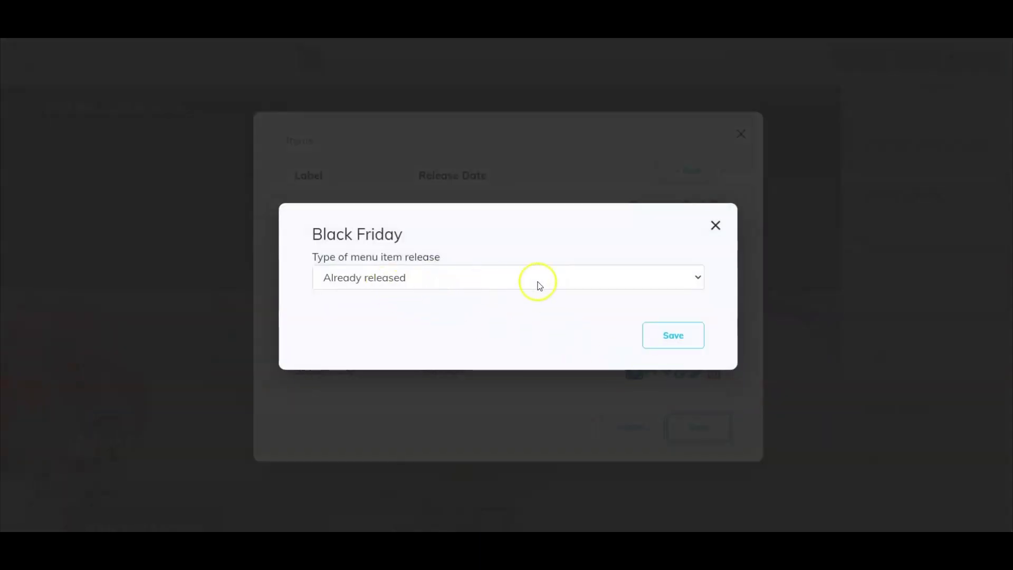
click(684, 280)
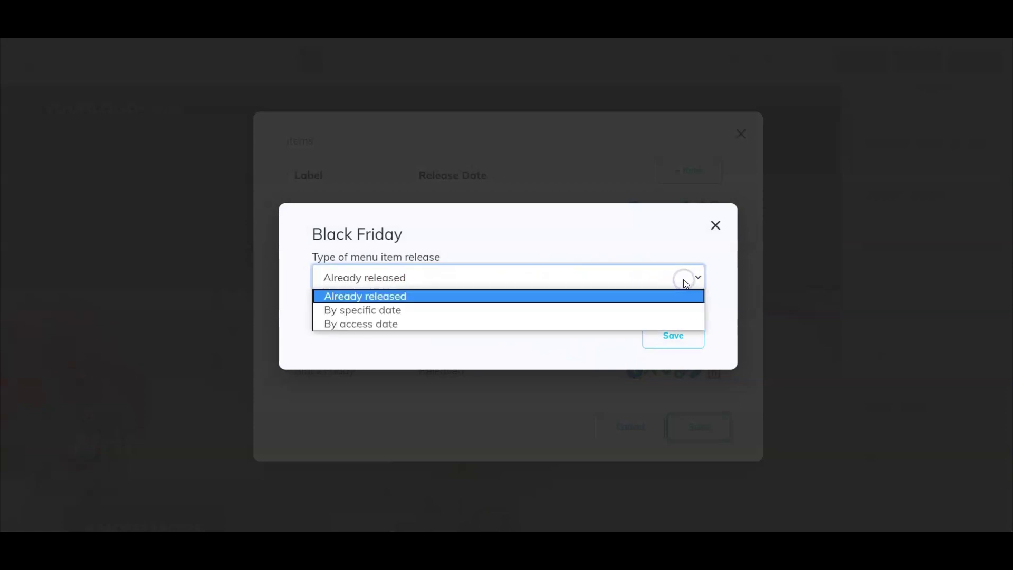
click(619, 309)
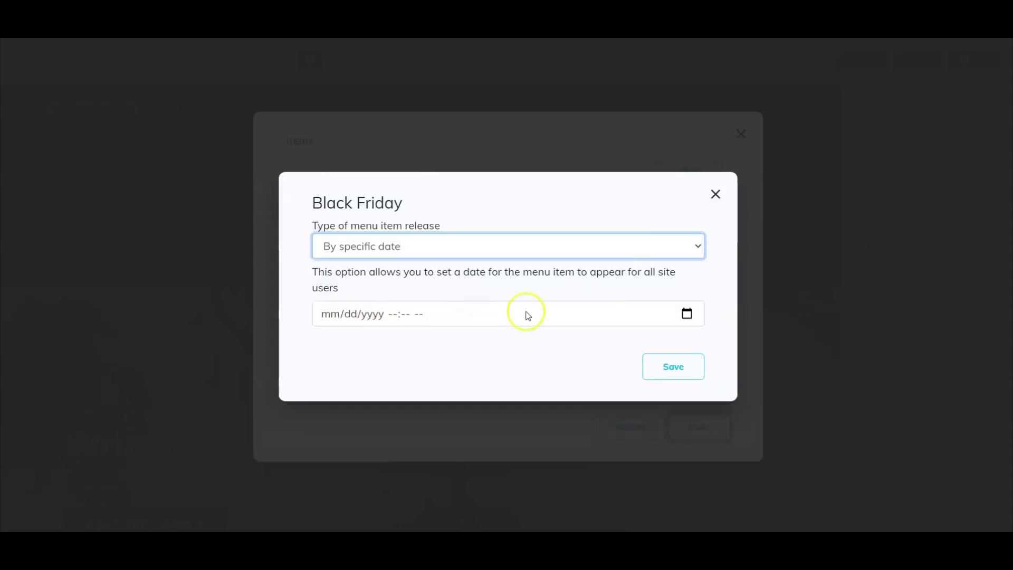
click(686, 314)
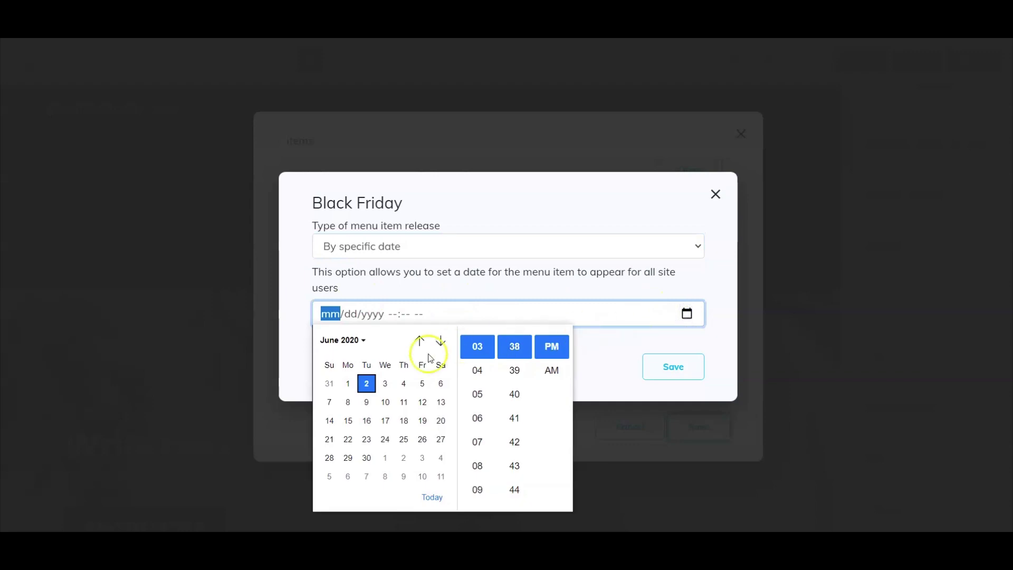
- Pick June 5, 2020 as Black Friday's release date
click(384, 388)
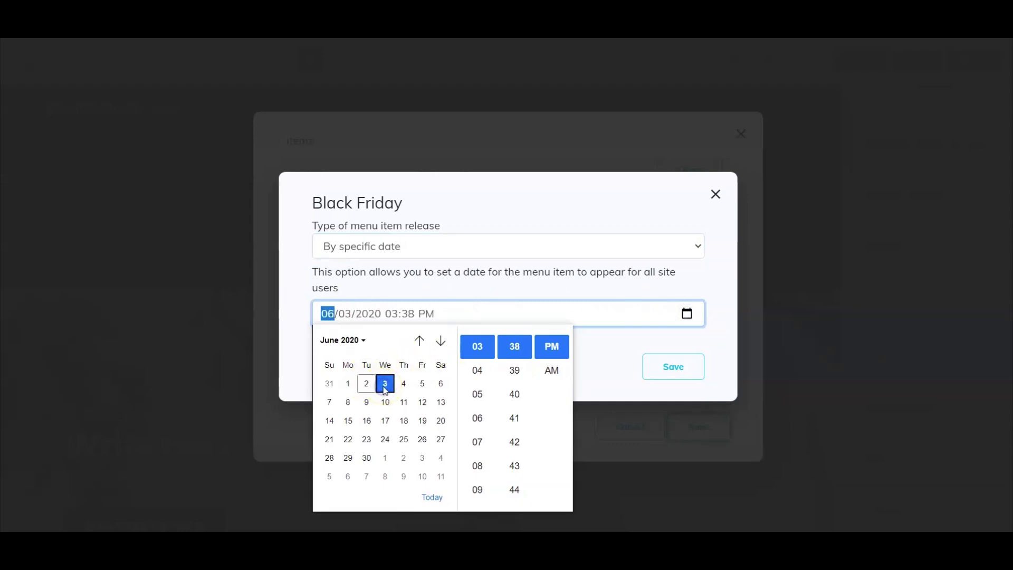
click(424, 386)
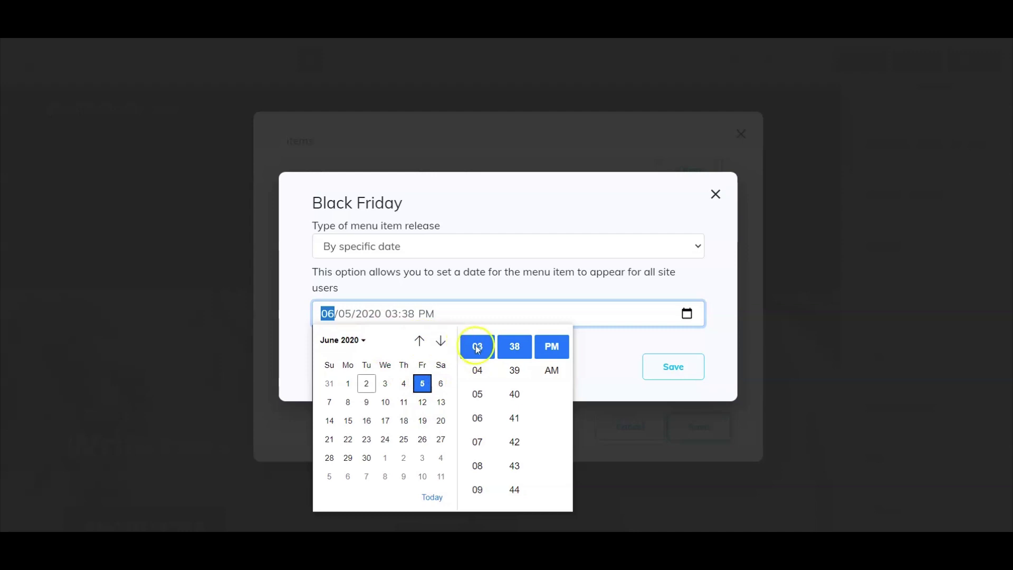
click(440, 342)
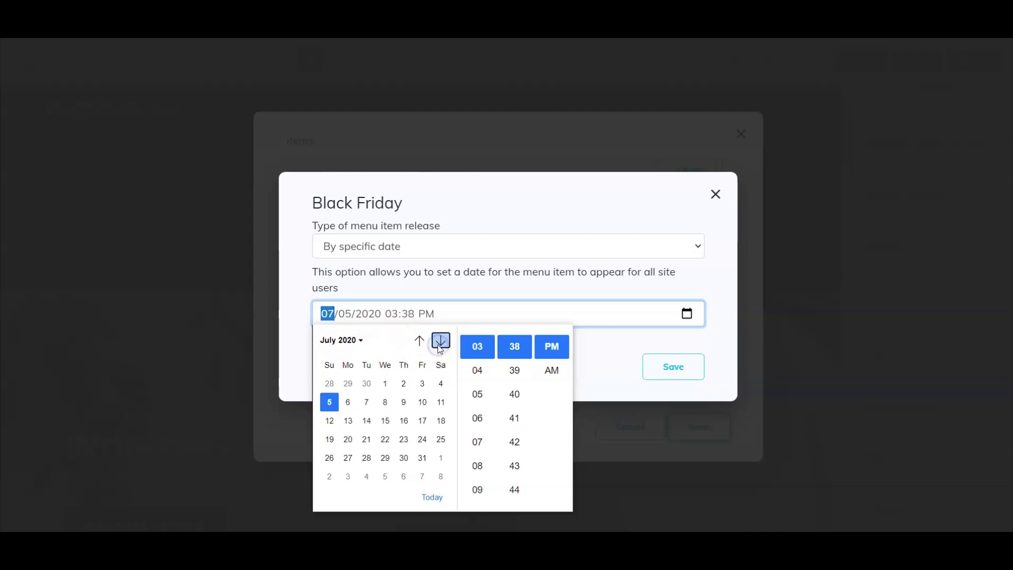
click(419, 341)
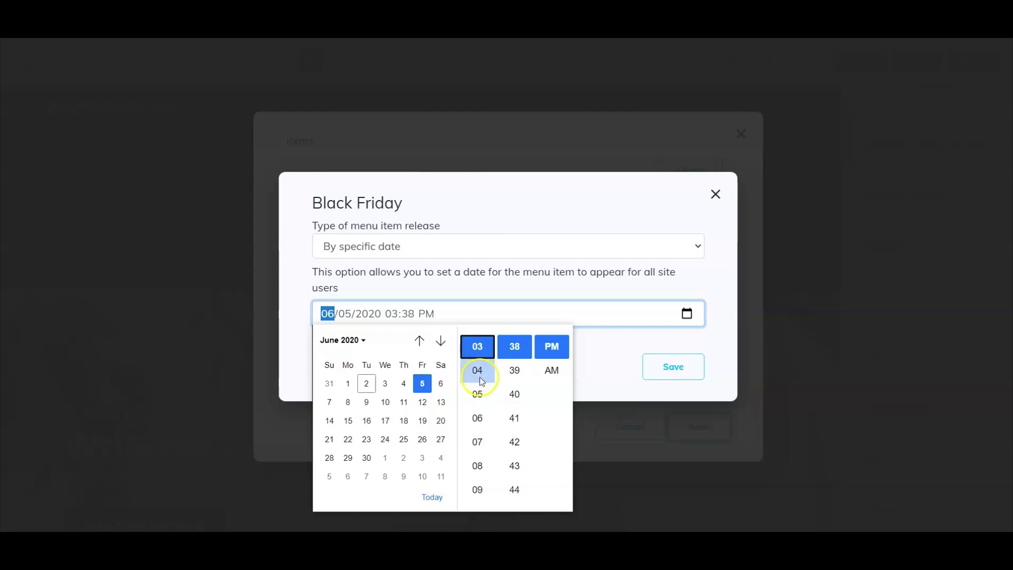
scroll(482, 378, up, 3)
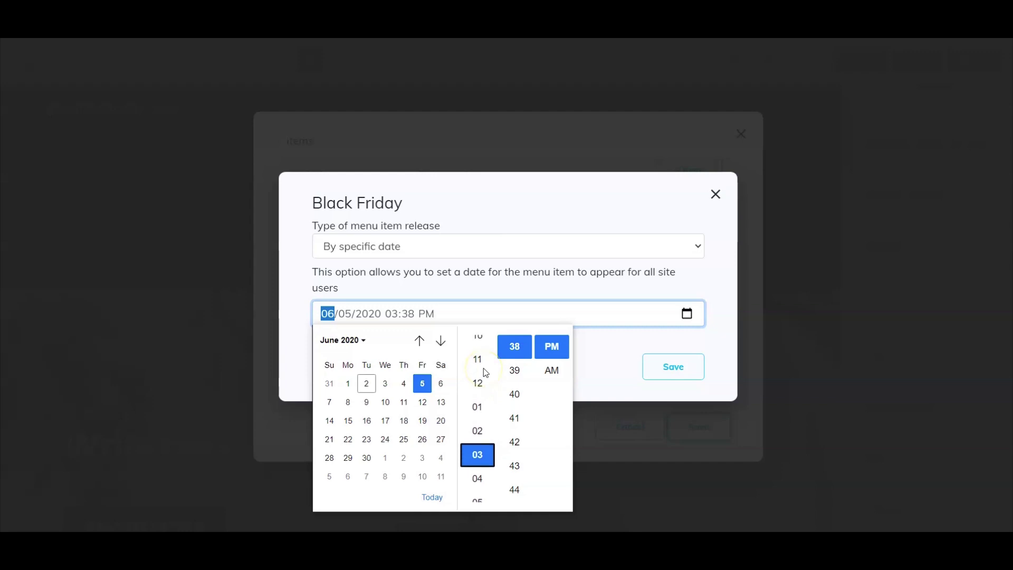
scroll(483, 368, down, 3)
scroll(485, 371, up, 3)
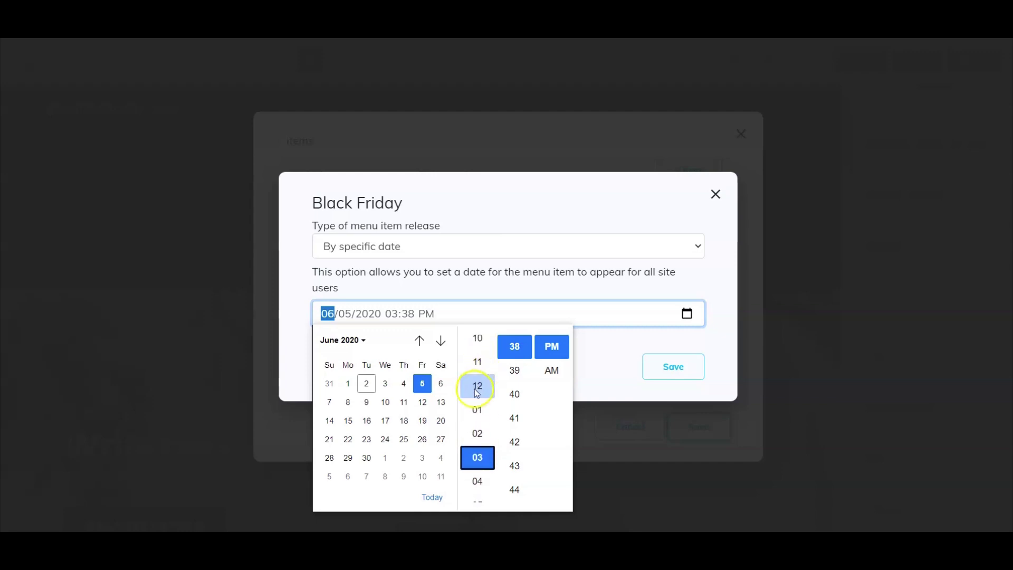
- Set the release time to 12:00 AM and save the schedule
click(486, 390)
scroll(515, 360, up, 12)
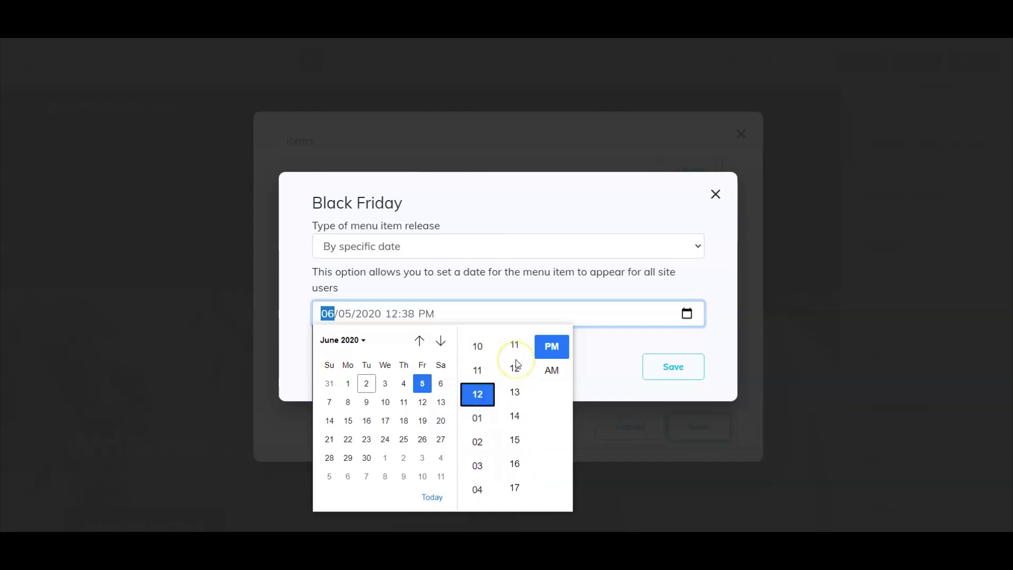
scroll(516, 369, up, 2)
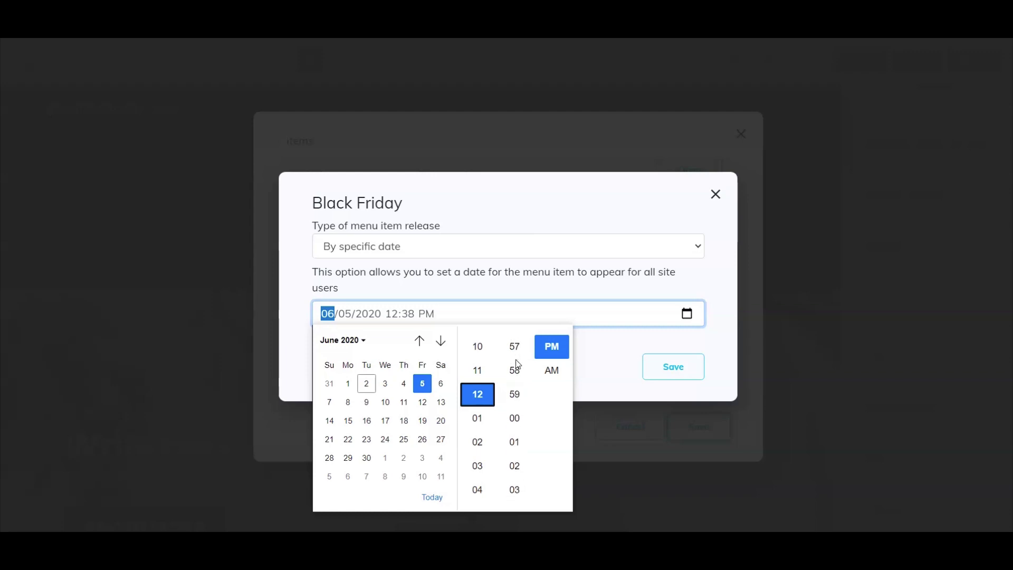
scroll(515, 380, down, 1)
click(513, 374)
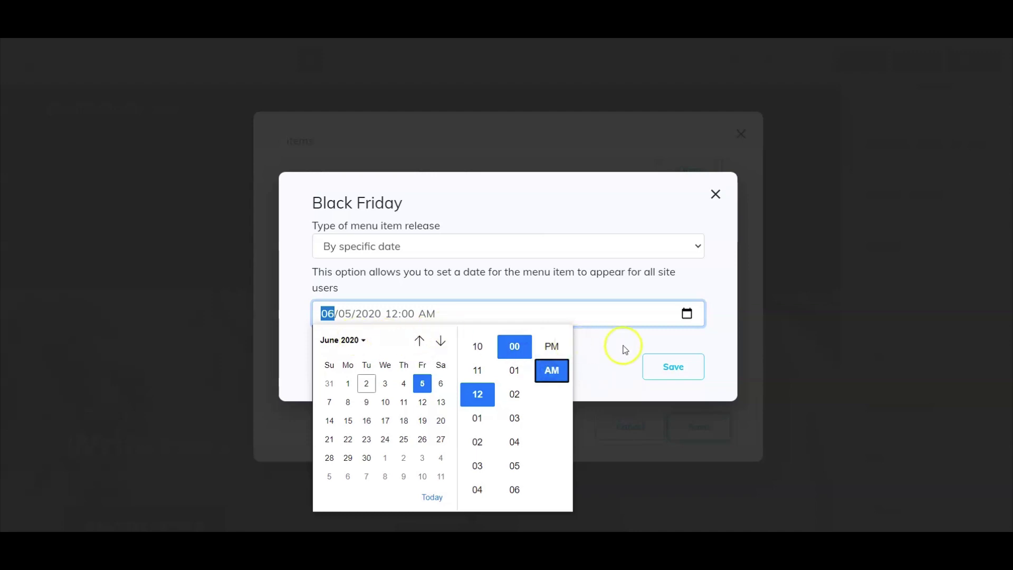
click(672, 366)
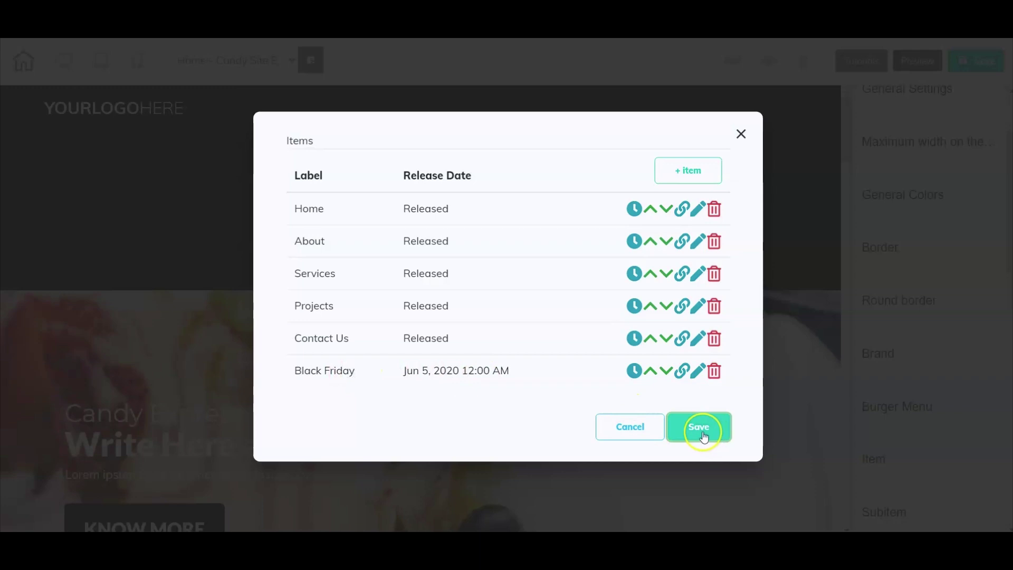
click(682, 371)
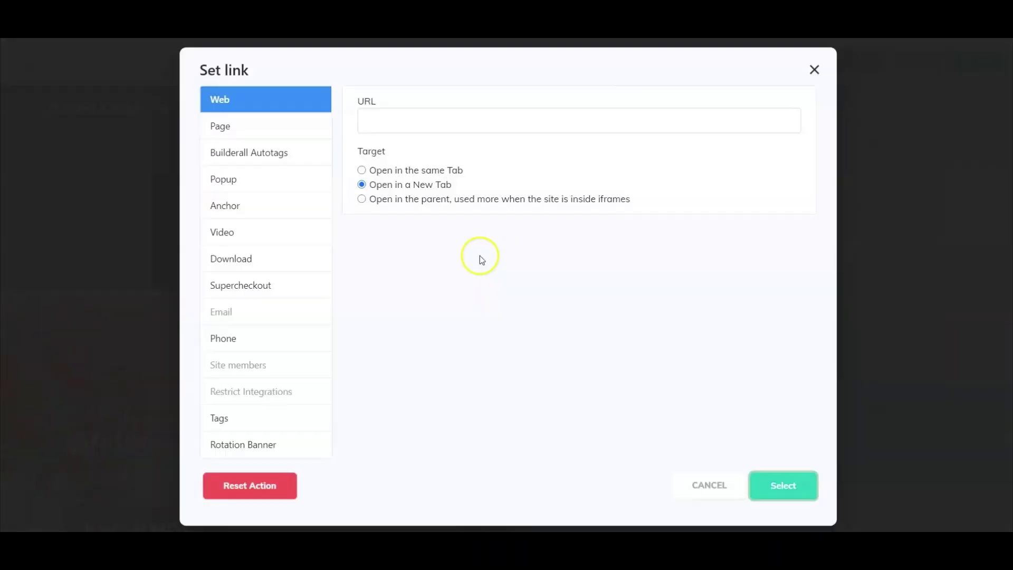
click(407, 125)
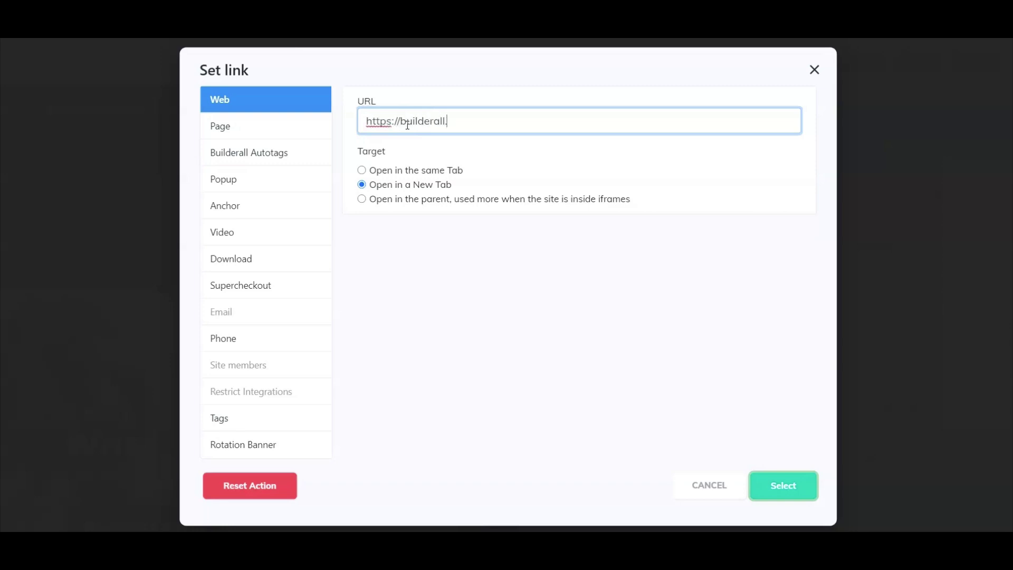
click(782, 482)
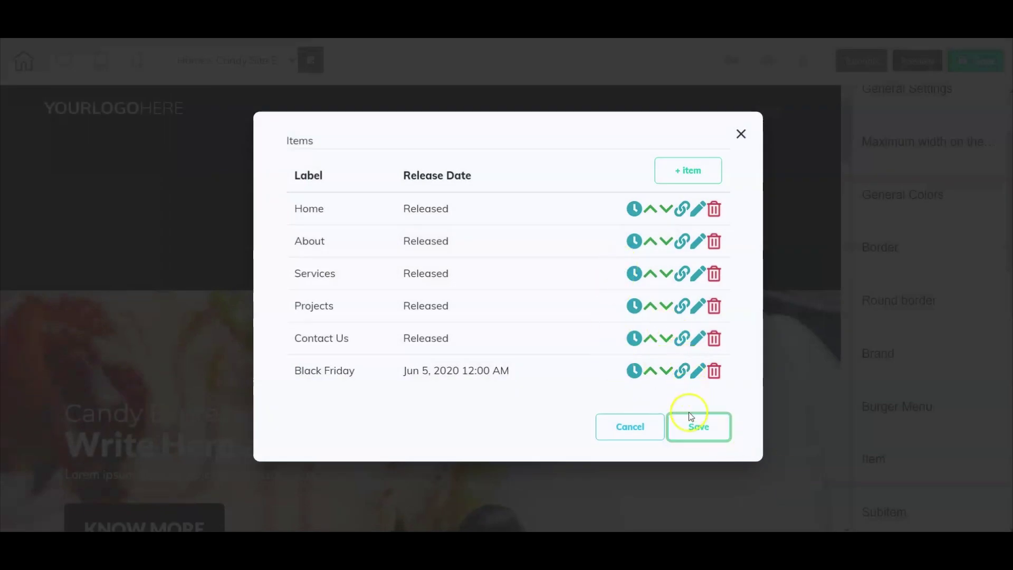
click(692, 426)
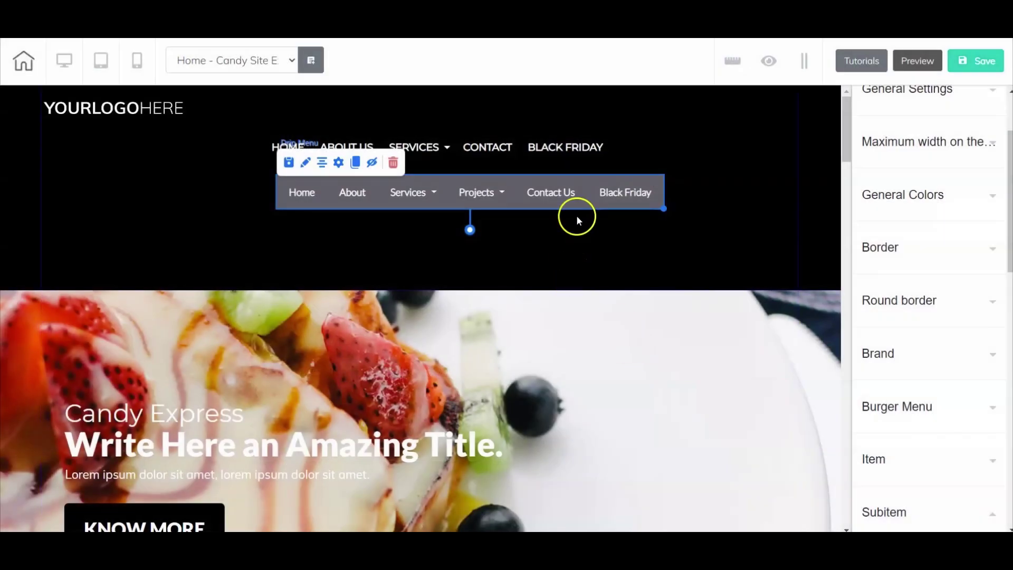
drag(567, 208, 567, 214)
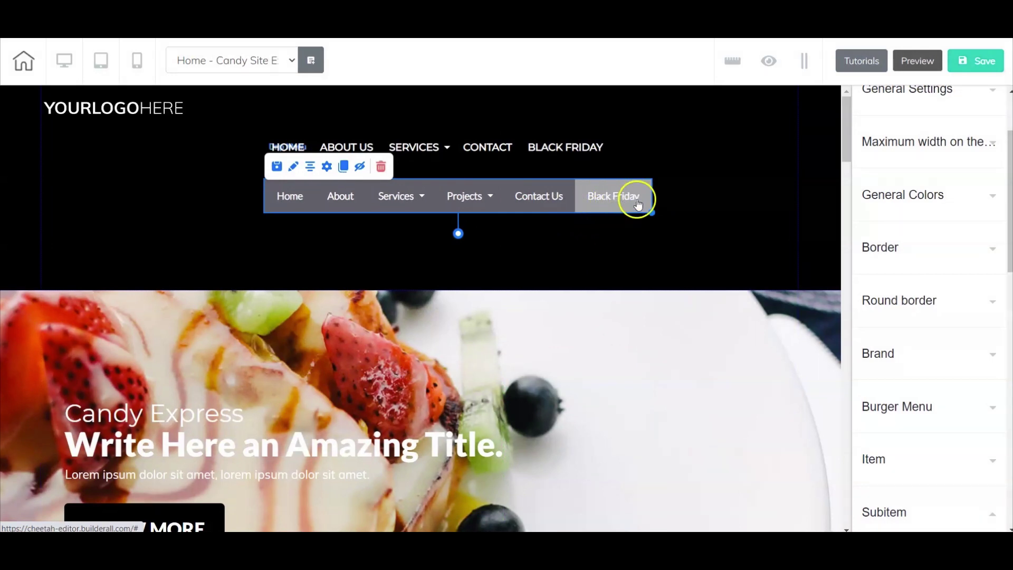
- Publish the candy site and open the live website from the It's Done dialog
click(984, 60)
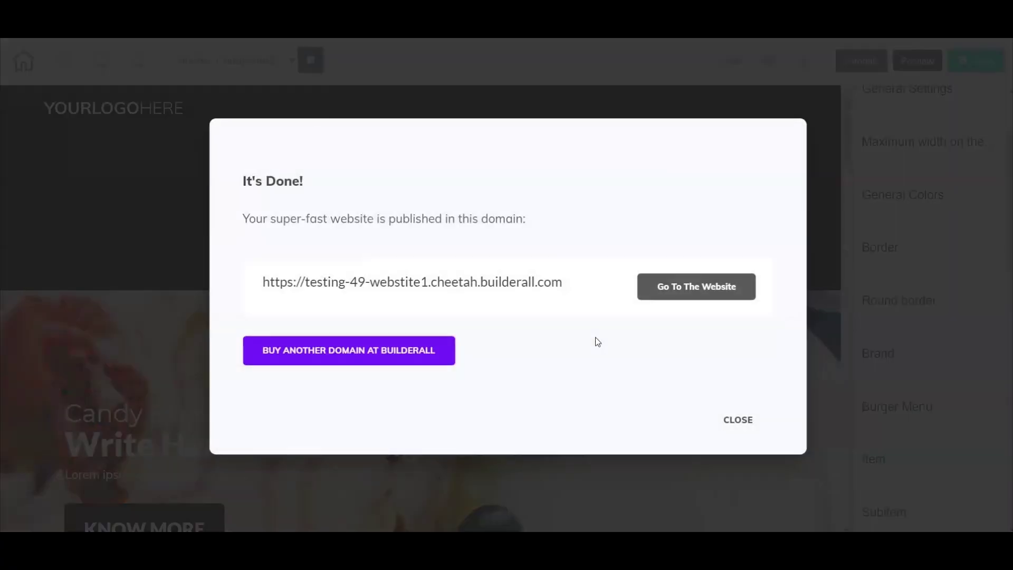
click(649, 293)
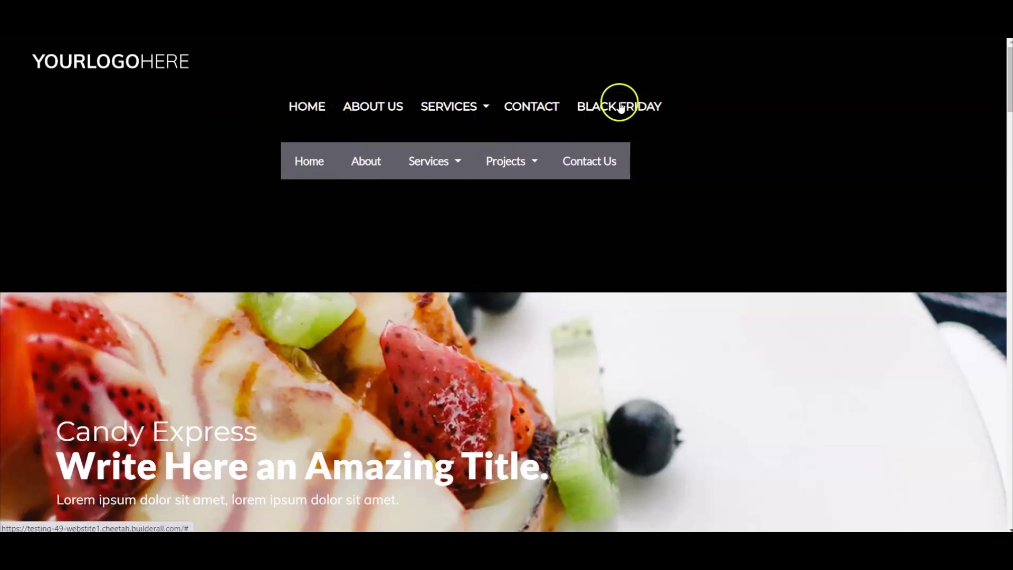
mouse_move(443, 170)
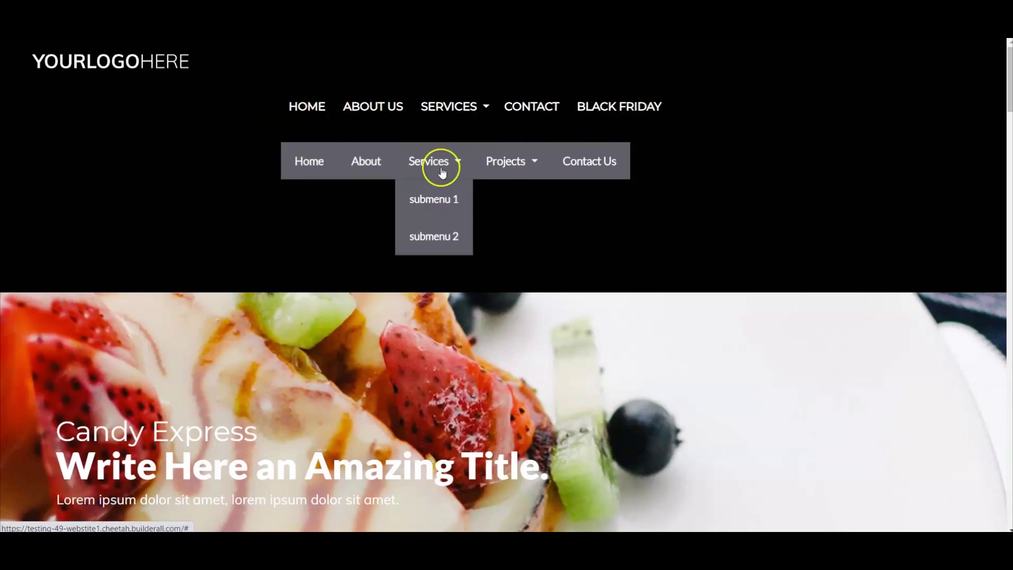